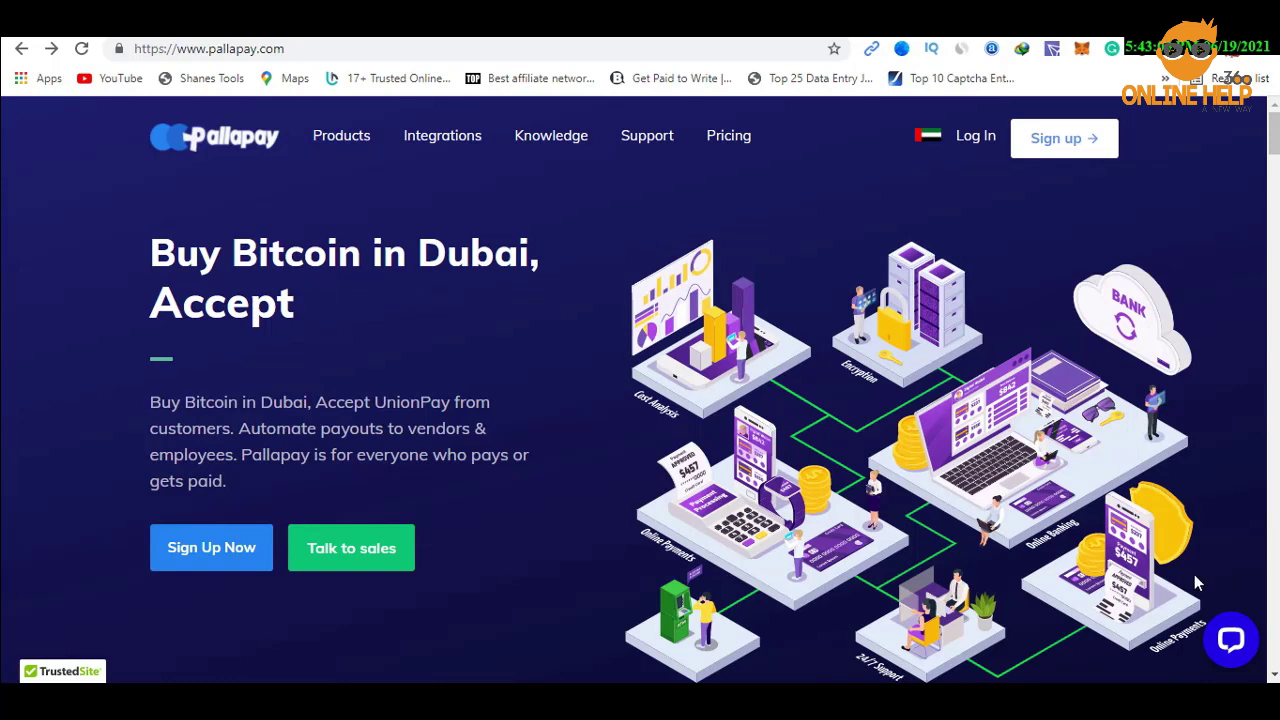
Look through the Pallapay home page, from the Bitcoin introduction to the buy/sell, PALLA airdrop and escrow payment sections.
scroll(1197, 583, down, 1)
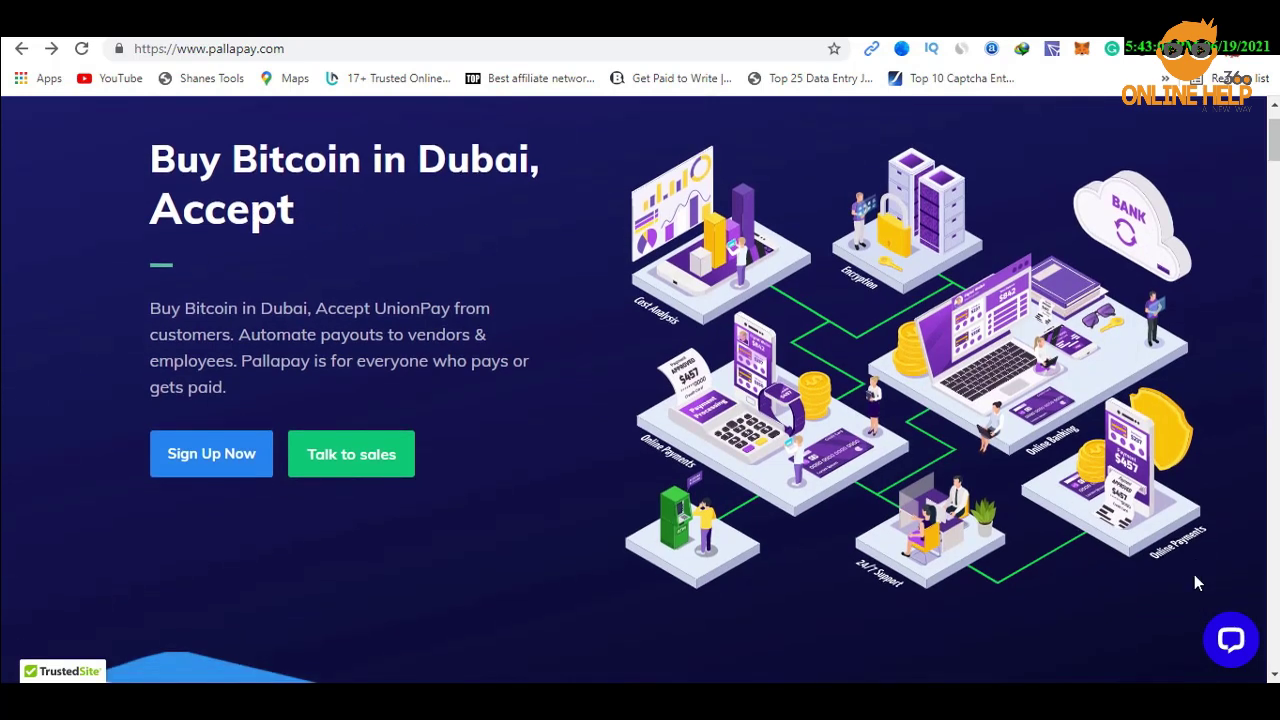
scroll(1197, 583, down, 1)
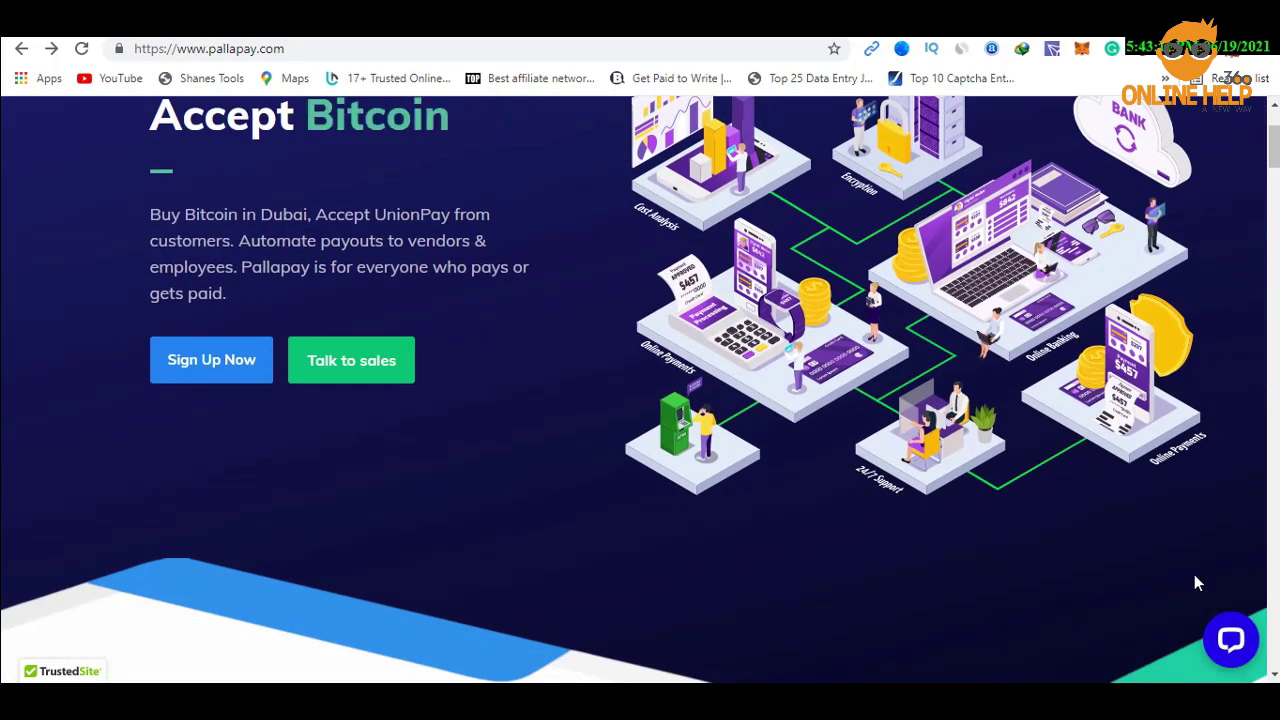
scroll(1197, 583, down, 1)
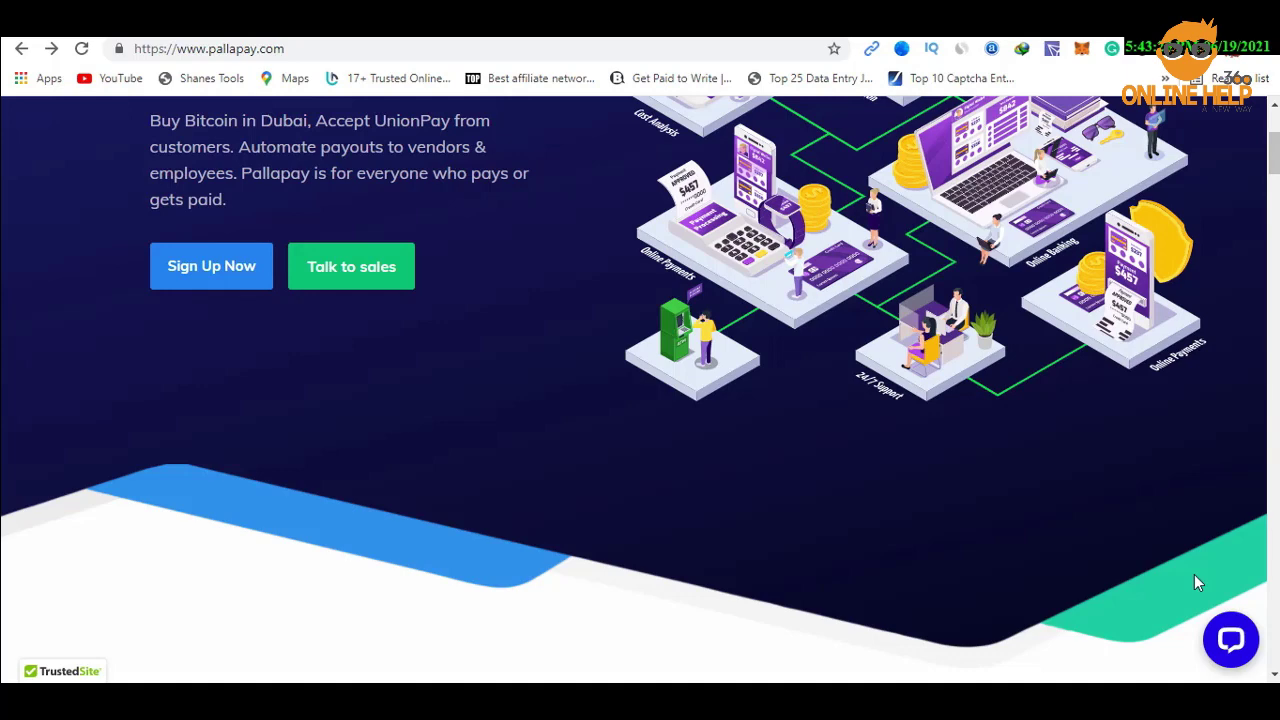
scroll(1197, 583, down, 1)
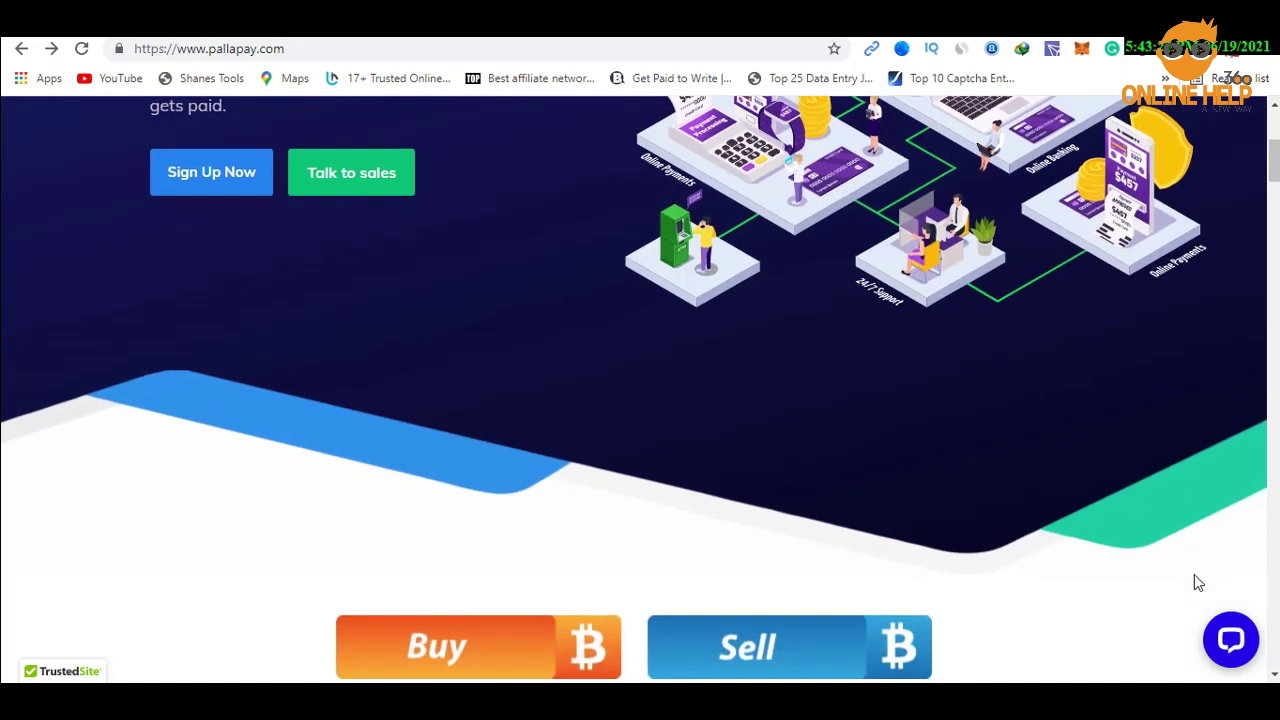
scroll(1197, 583, down, 1)
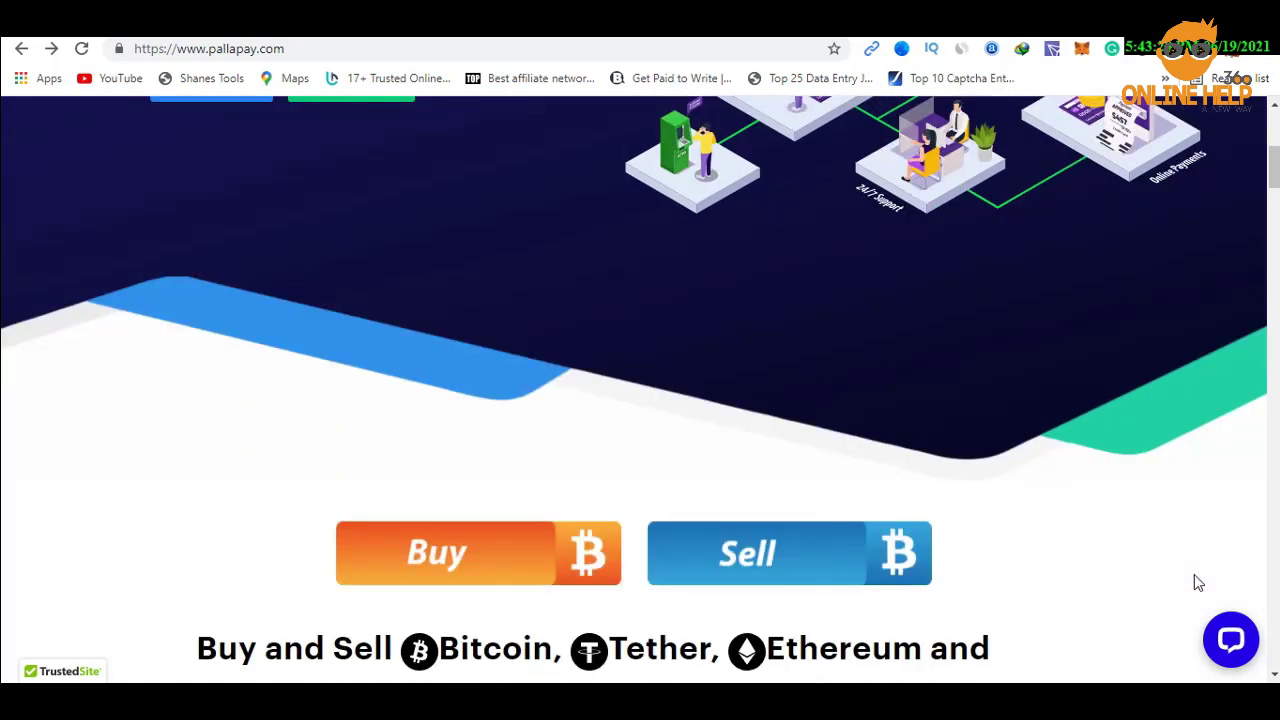
scroll(1197, 583, down, 1)
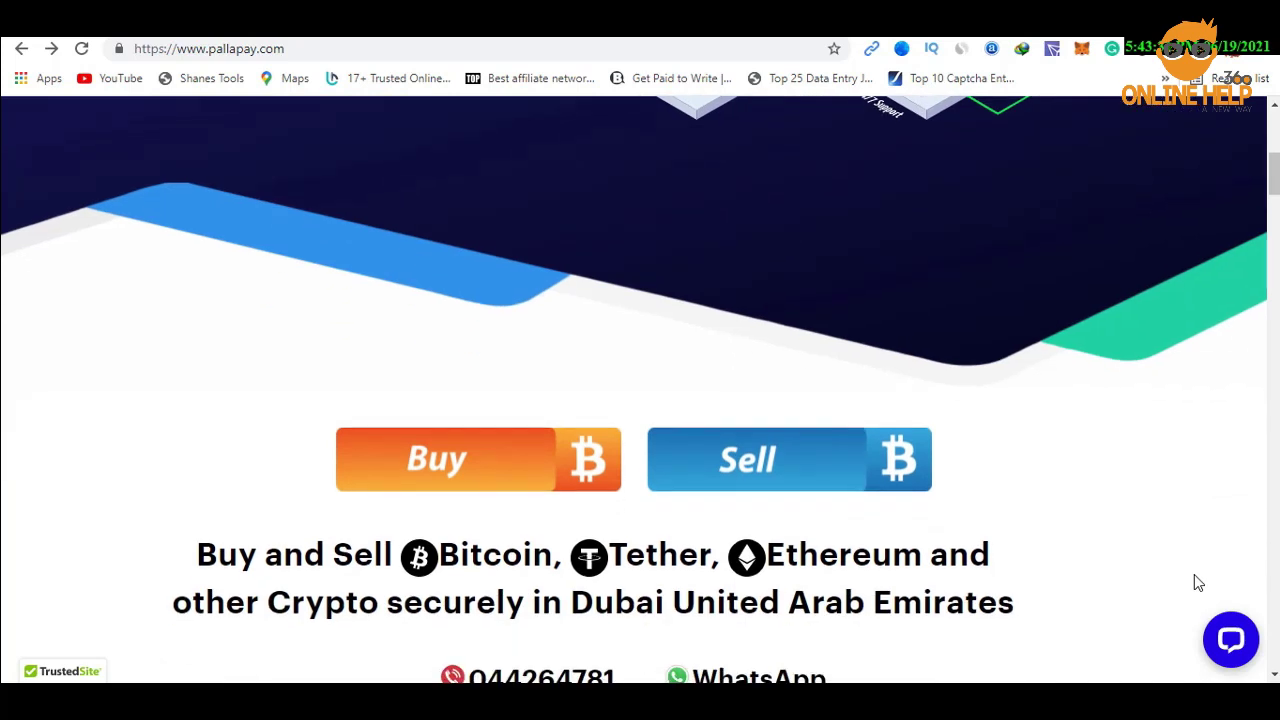
scroll(1198, 583, down, 2)
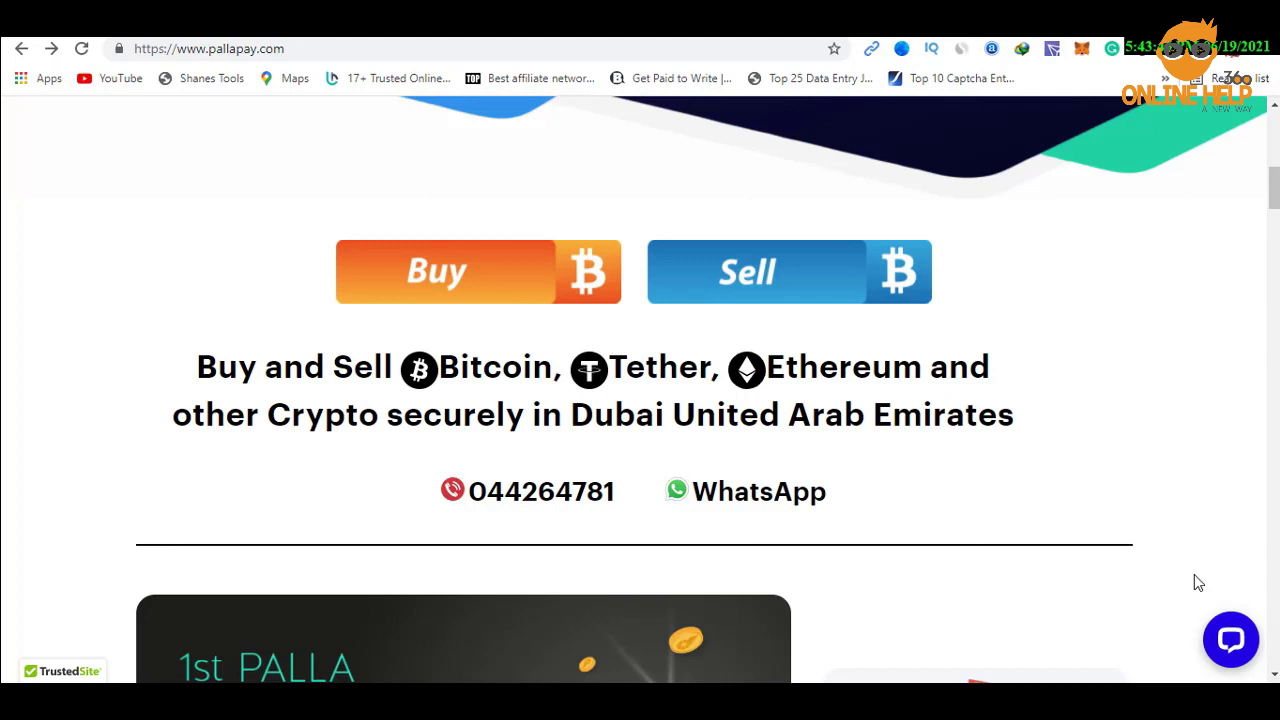
scroll(1195, 577, down, 2)
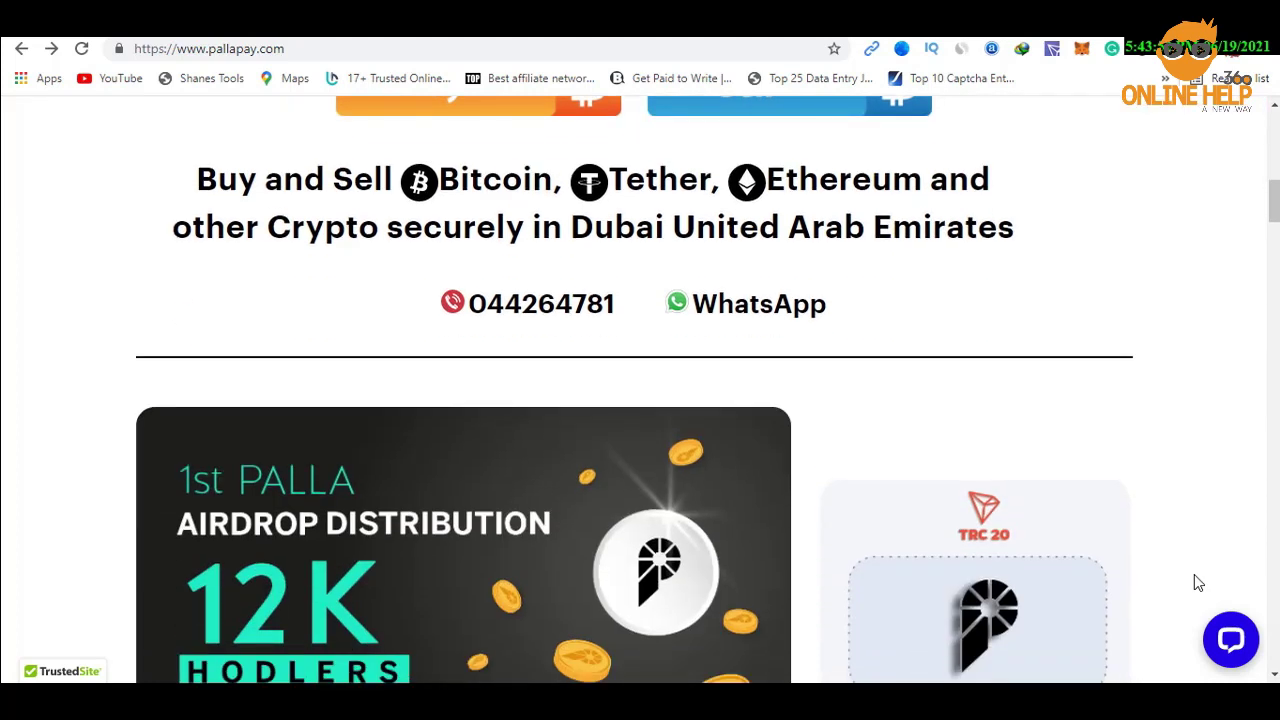
scroll(1198, 582, down, 1)
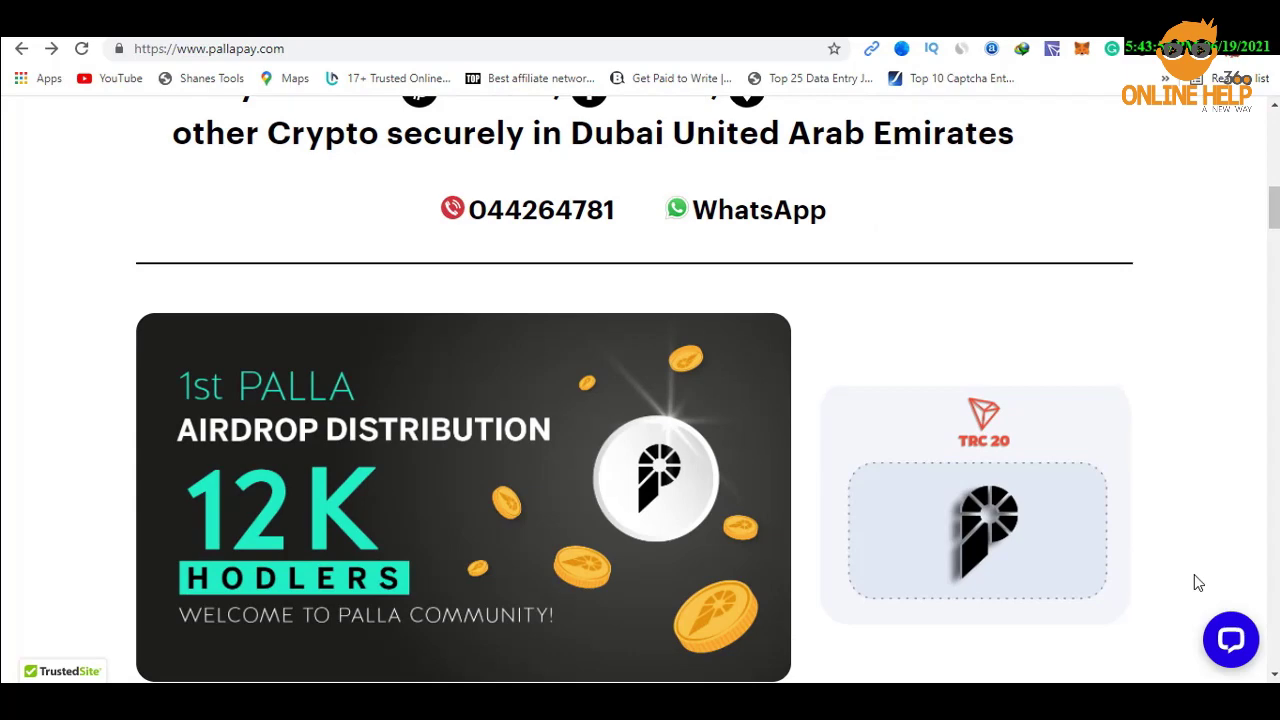
scroll(1198, 582, down, 4)
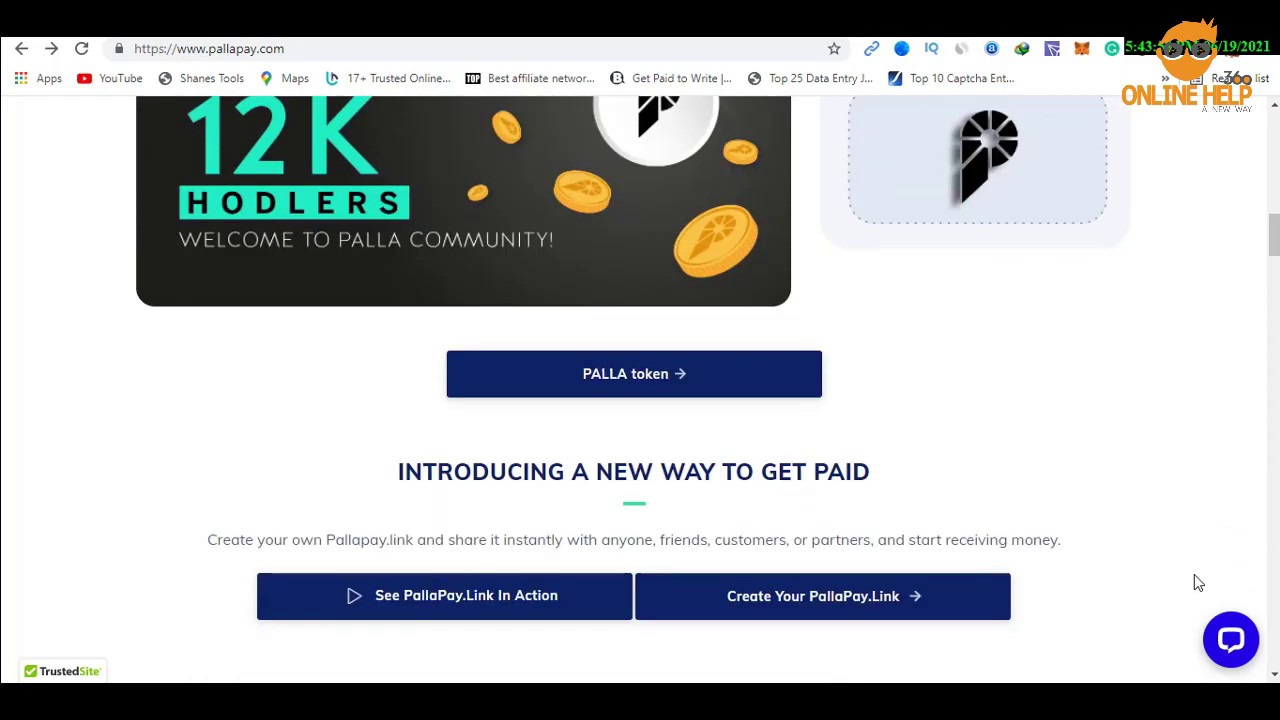
scroll(1198, 582, down, 5)
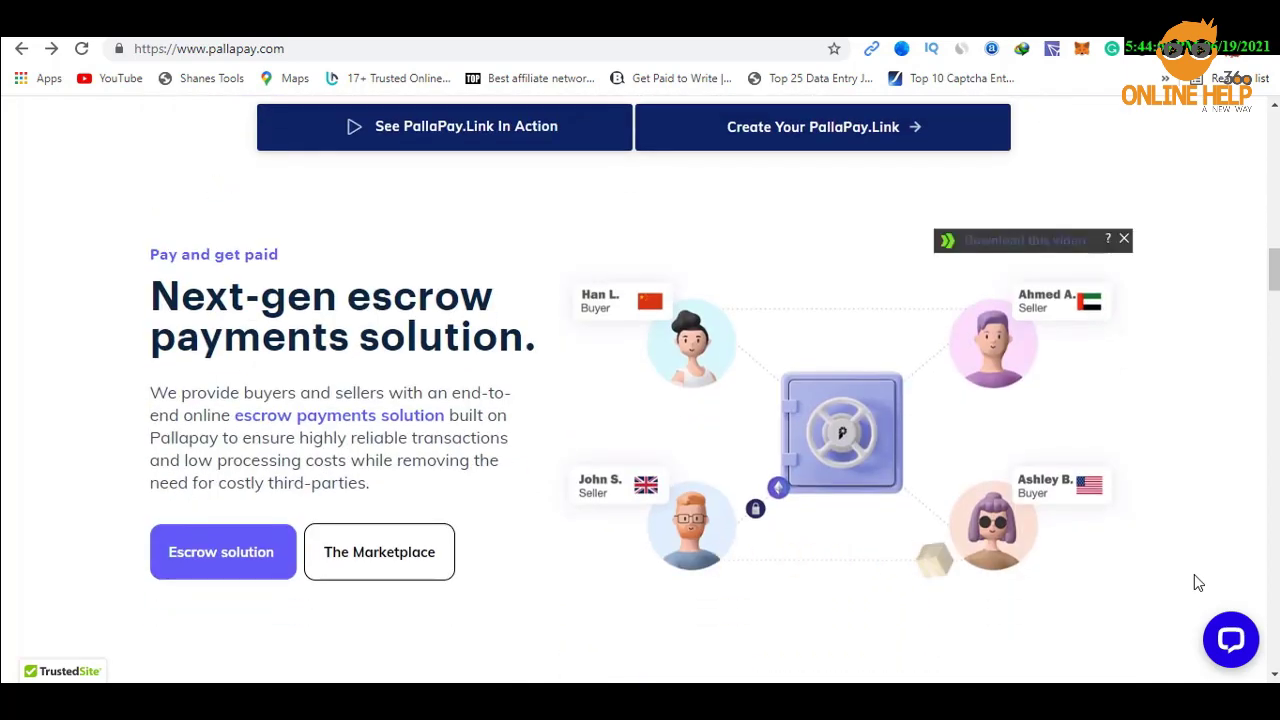
scroll(1195, 575, down, 2)
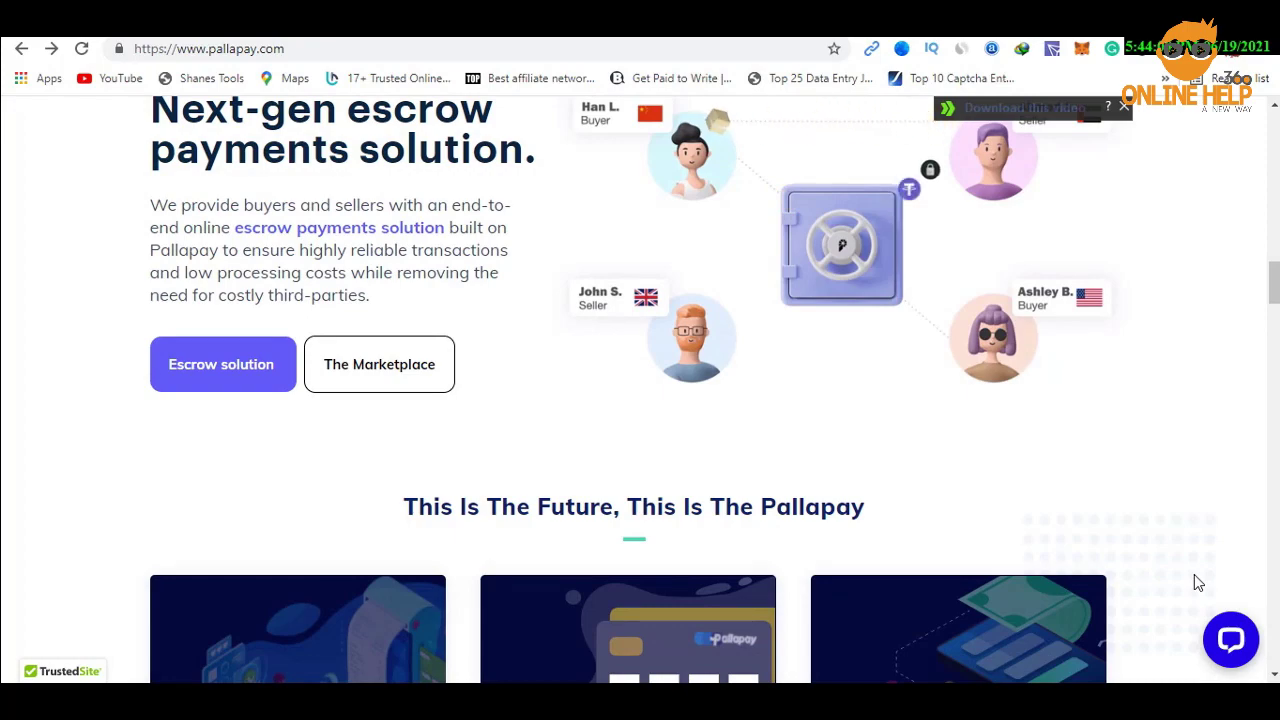
Open the account sign-up page and look over the personal detail and address fields of the registration form.
key(Home)
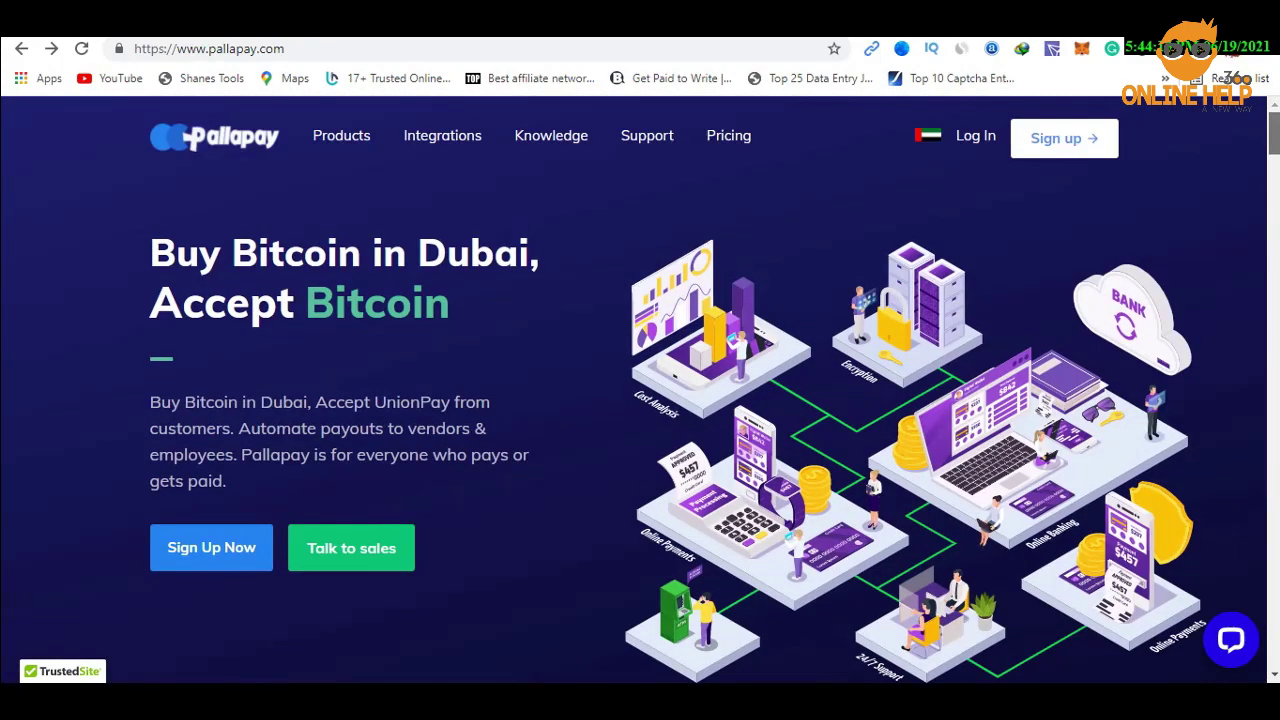
click(1066, 140)
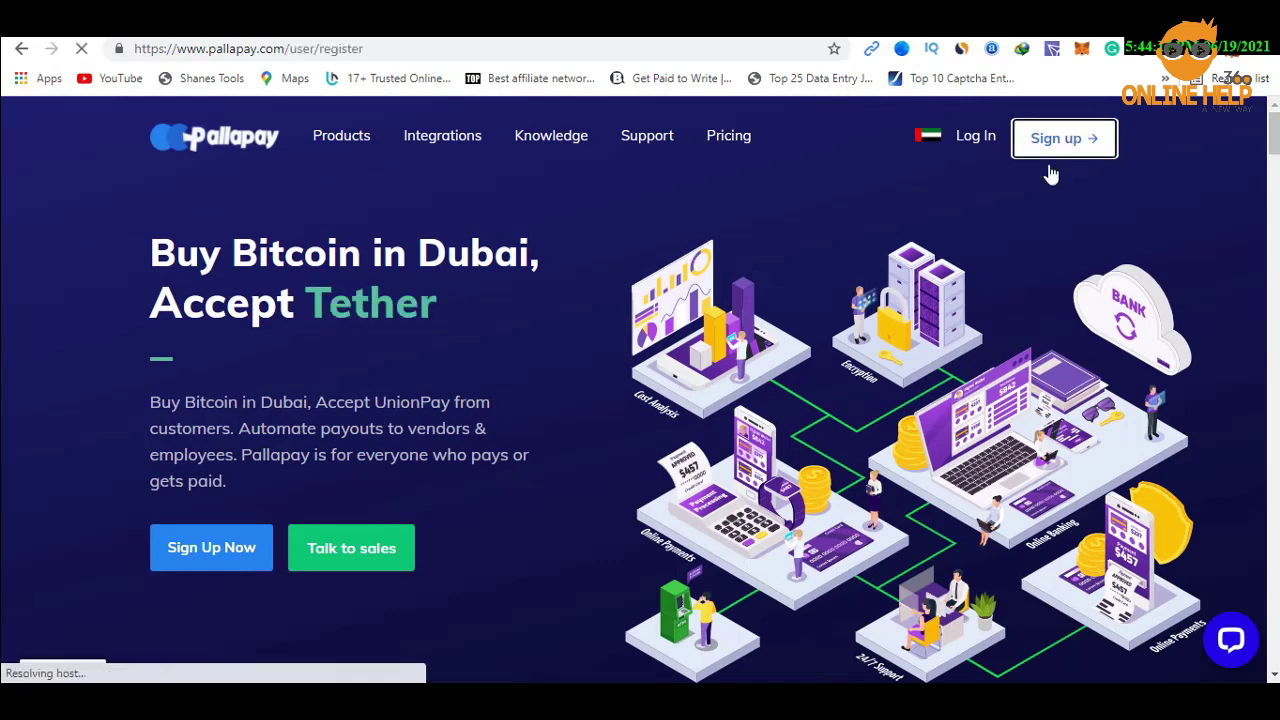
scroll(771, 386, down, 2)
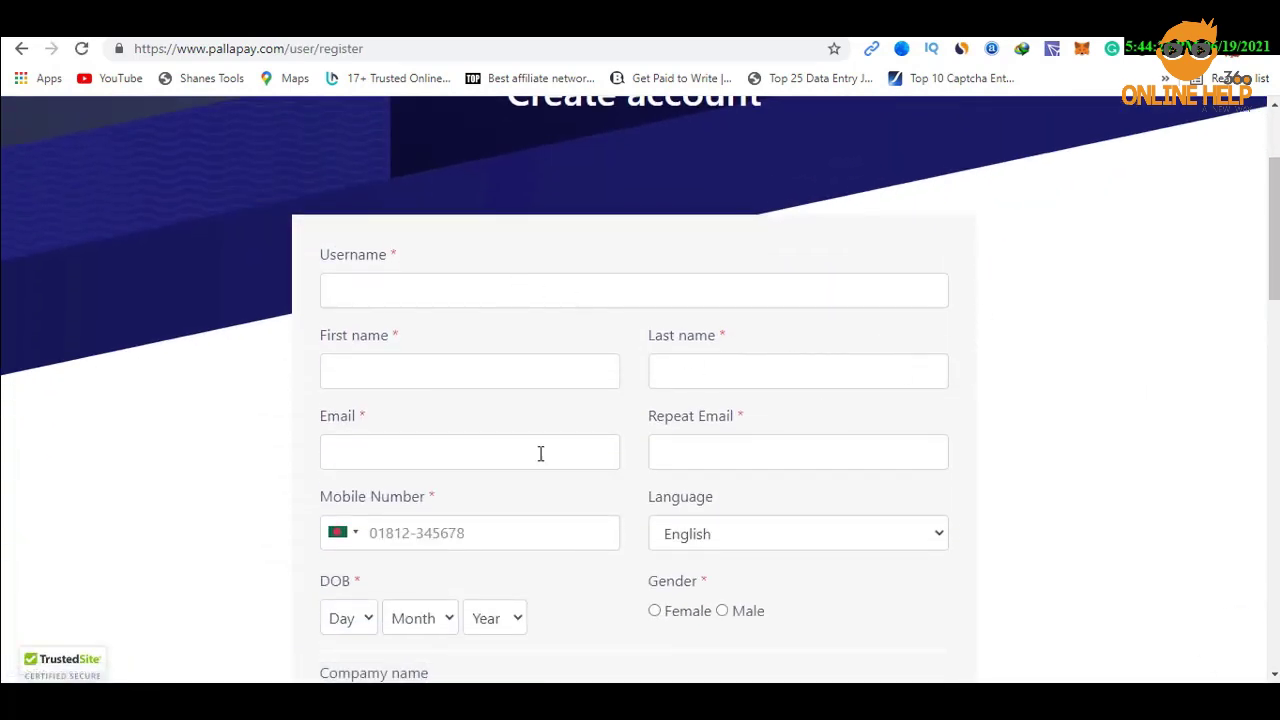
scroll(800, 400, down, 1)
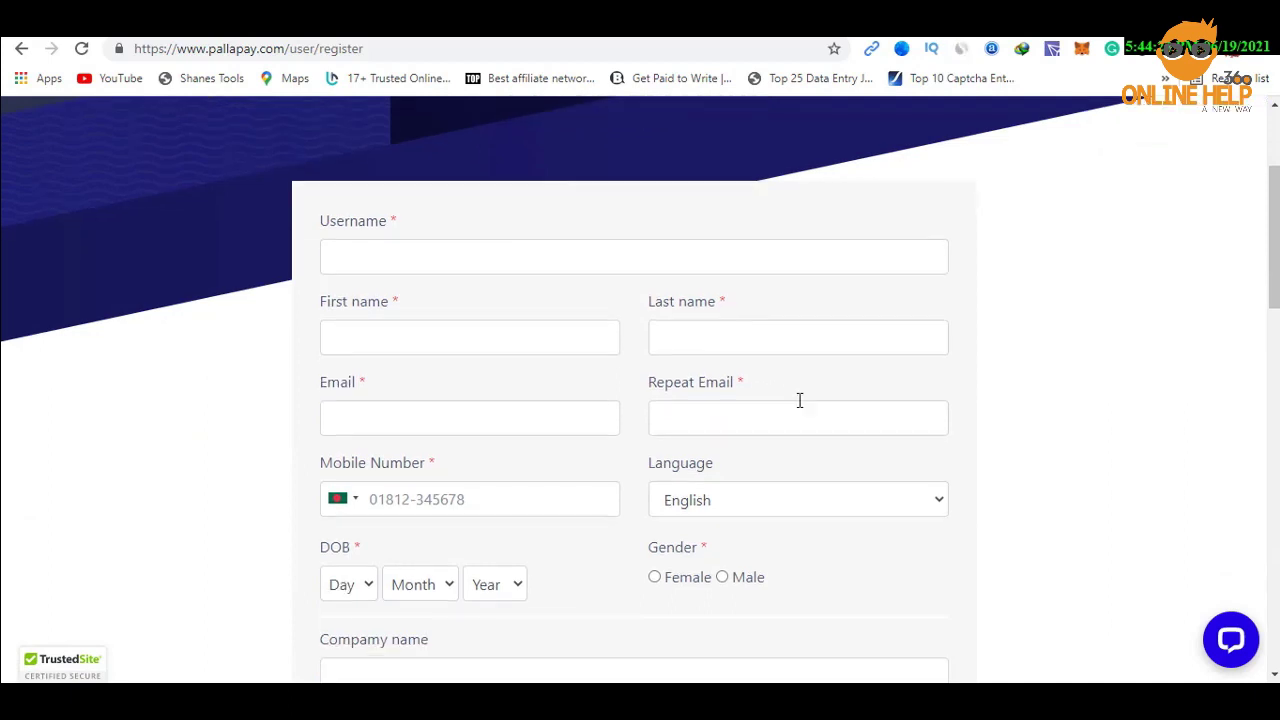
scroll(800, 400, down, 1)
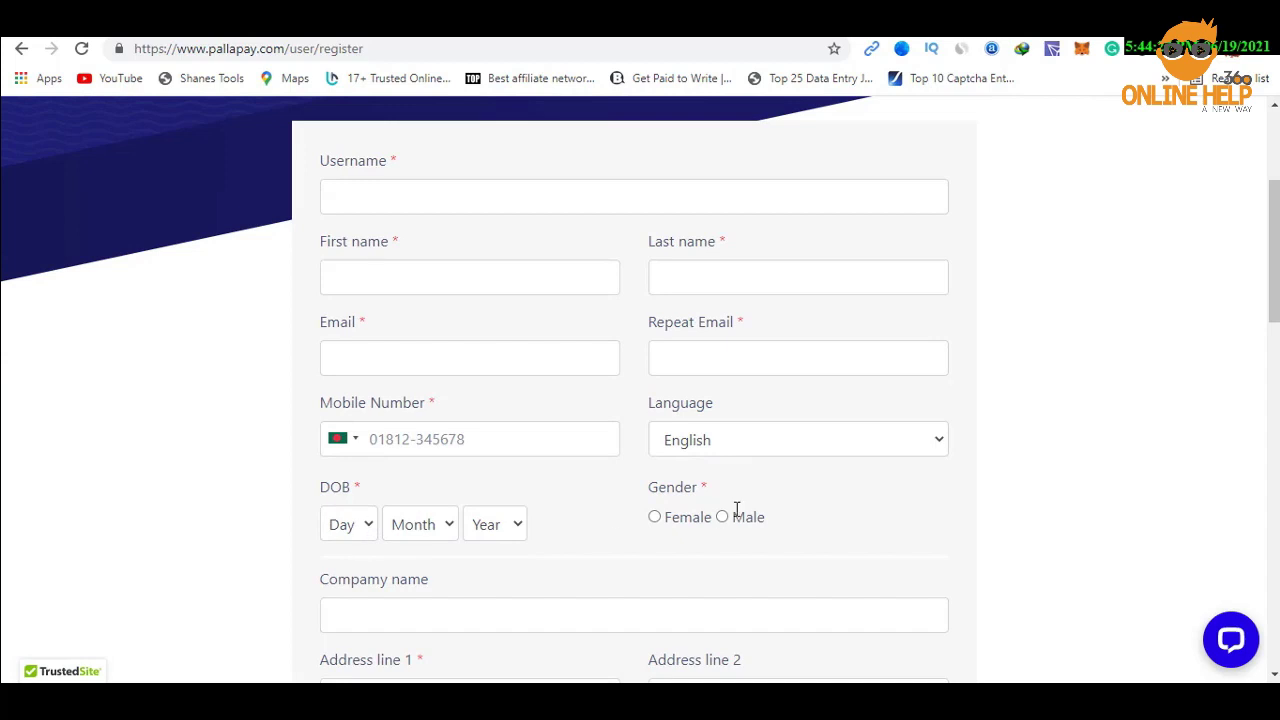
scroll(806, 509, down, 2)
scroll(820, 457, down, 1)
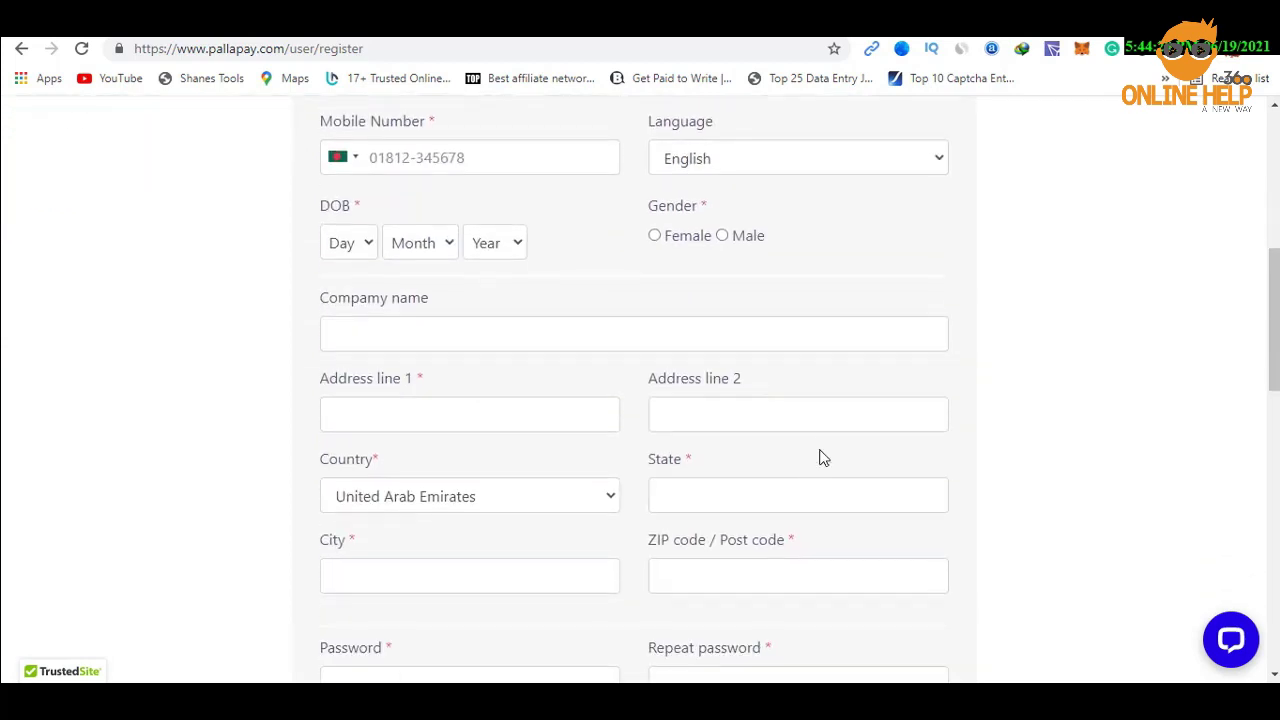
Set the country in the registration form to Bangladesh.
scroll(786, 403, down, 2)
click(520, 310)
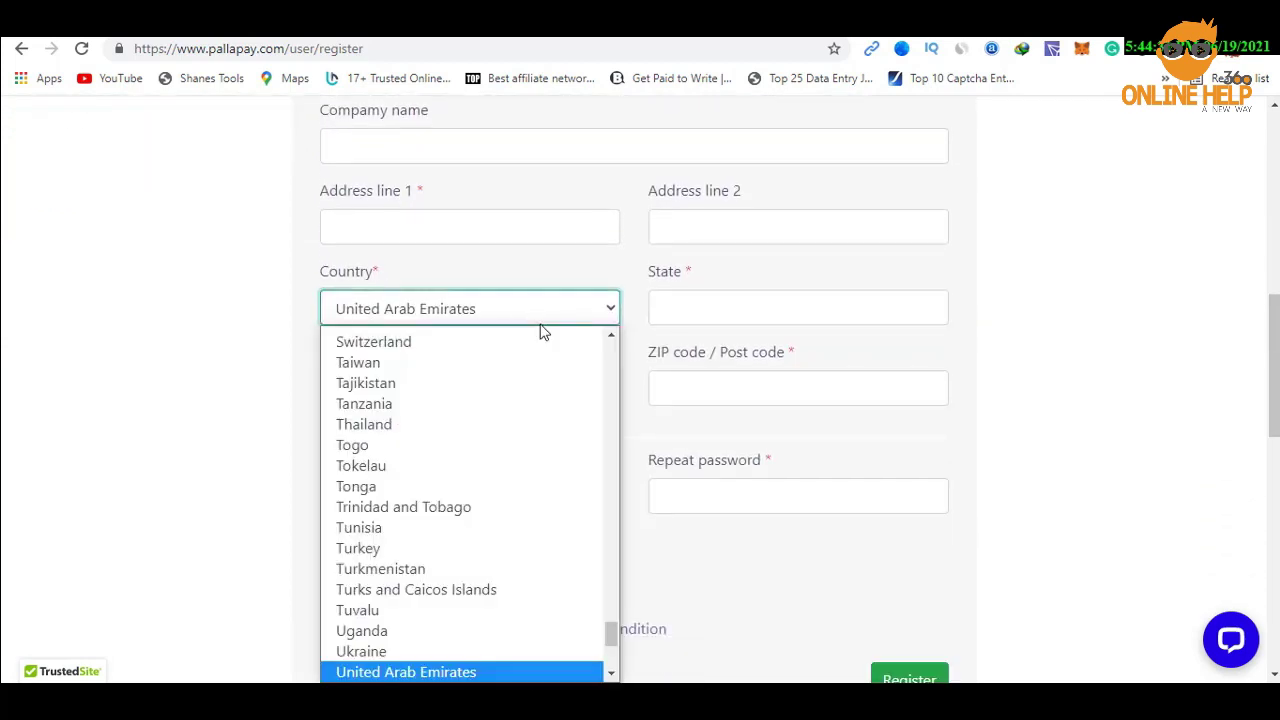
scroll(503, 563, up, 20)
scroll(505, 560, up, 10)
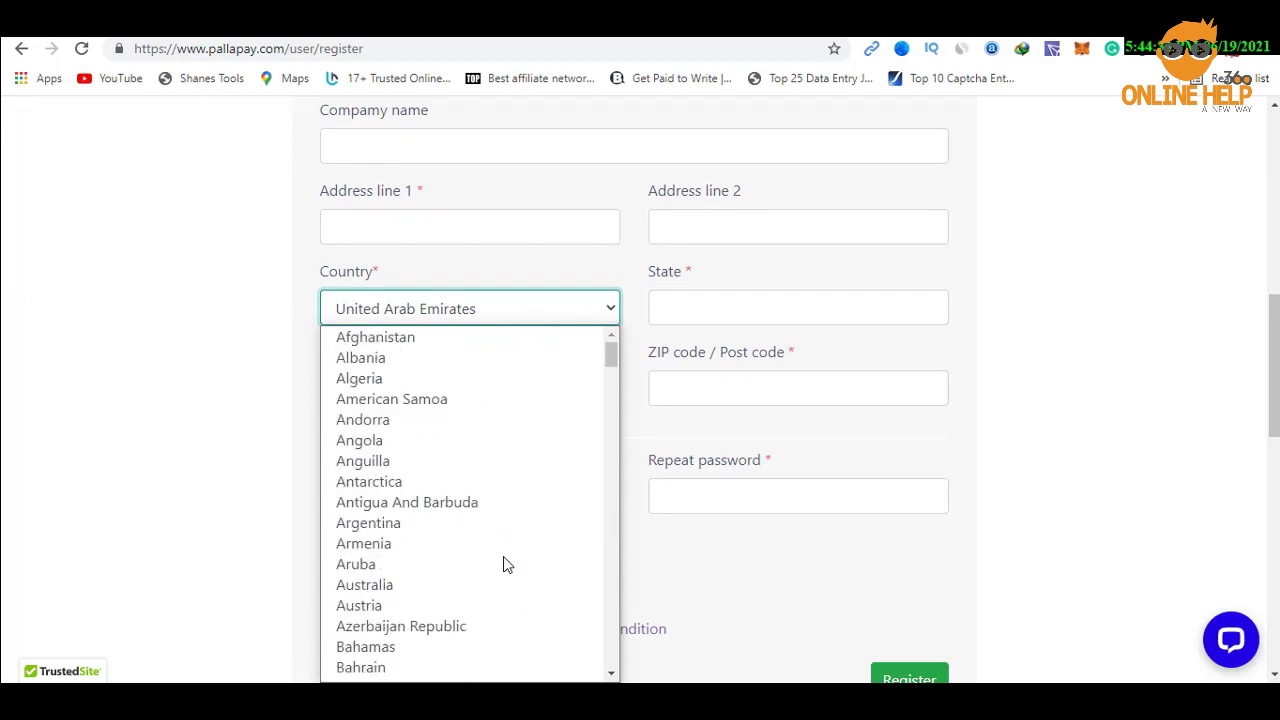
scroll(513, 556, down, 4)
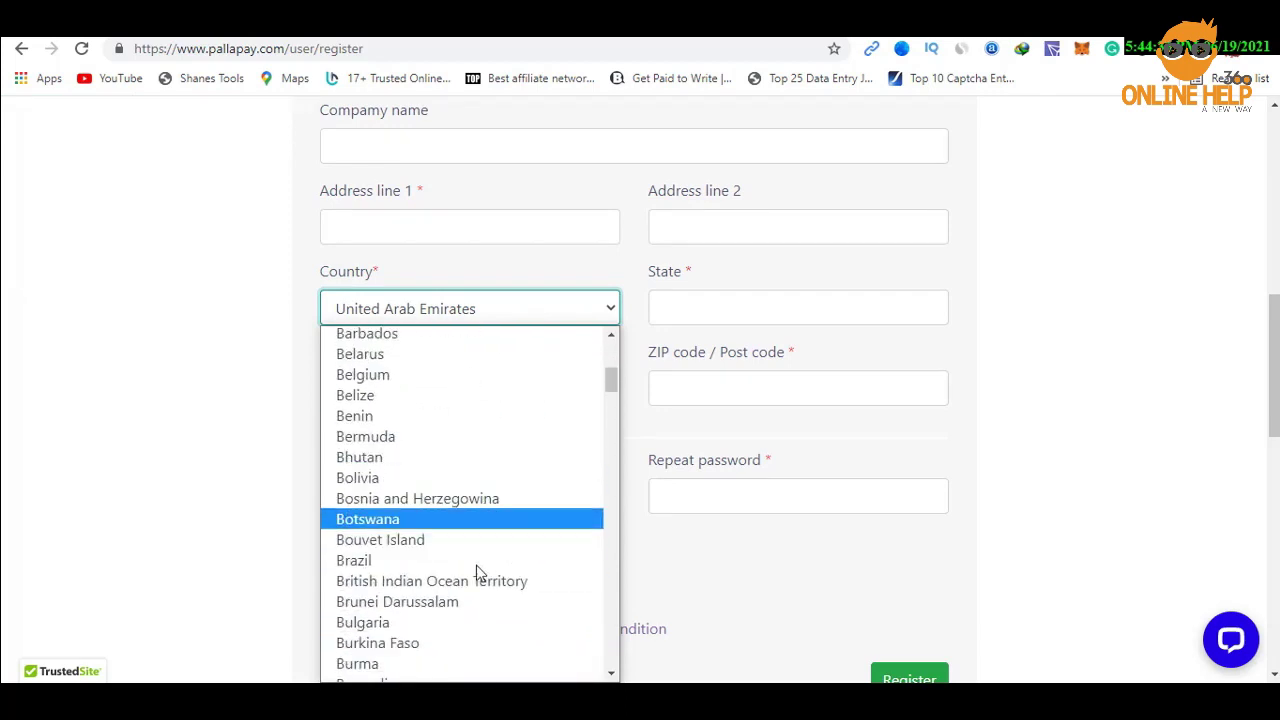
scroll(457, 606, up, 3)
click(455, 500)
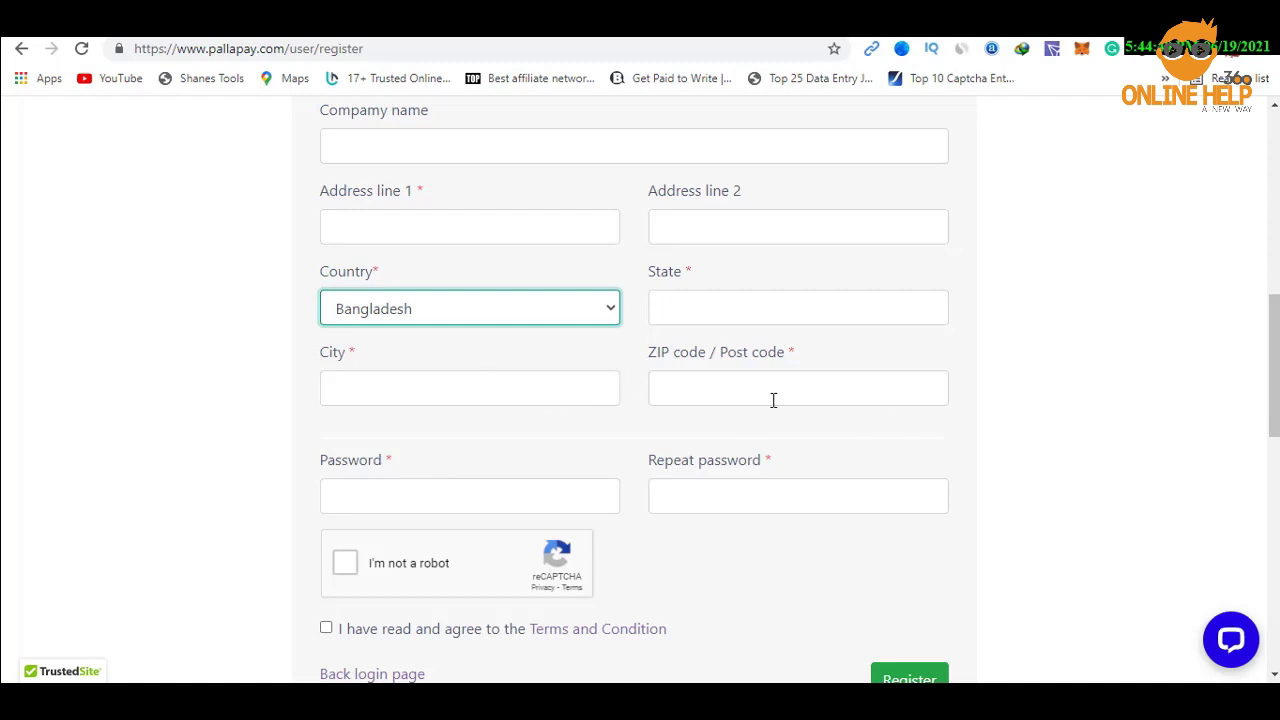
Review the password, reCAPTCHA and terms fields of the registration form, and go to the log-in page.
scroll(771, 400, down, 1)
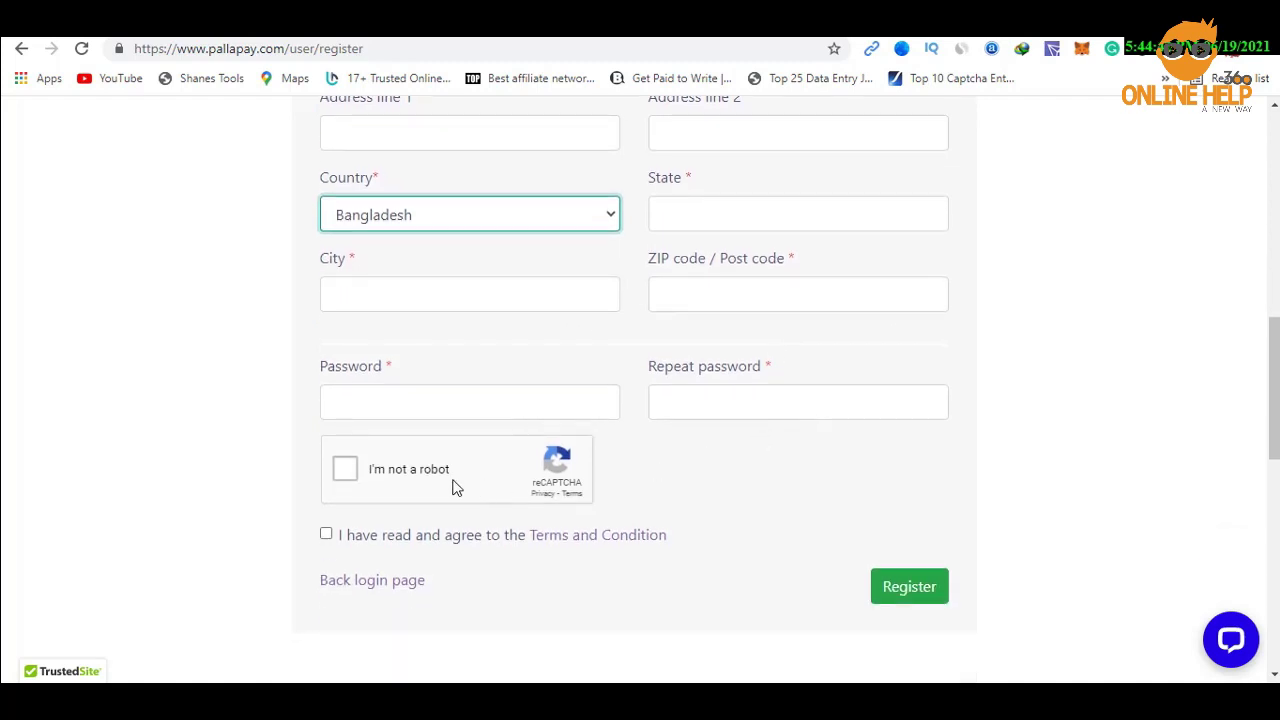
scroll(434, 449, down, 1)
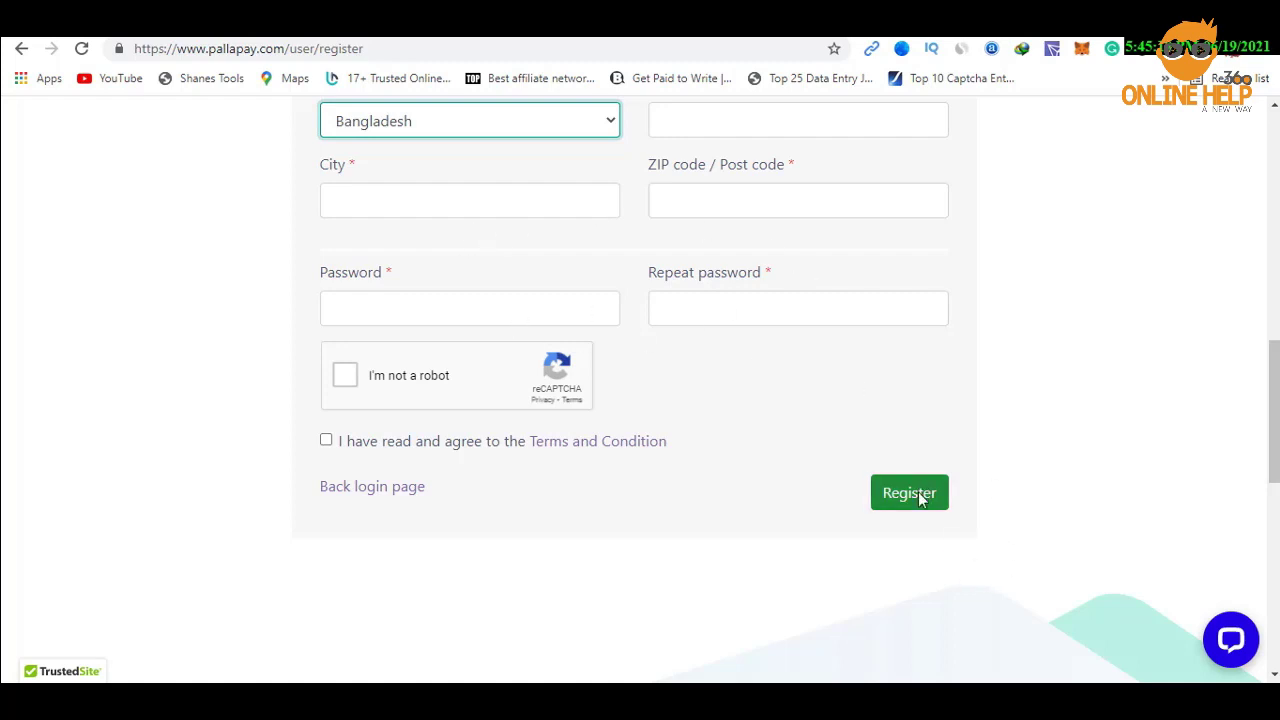
scroll(678, 480, up, 3)
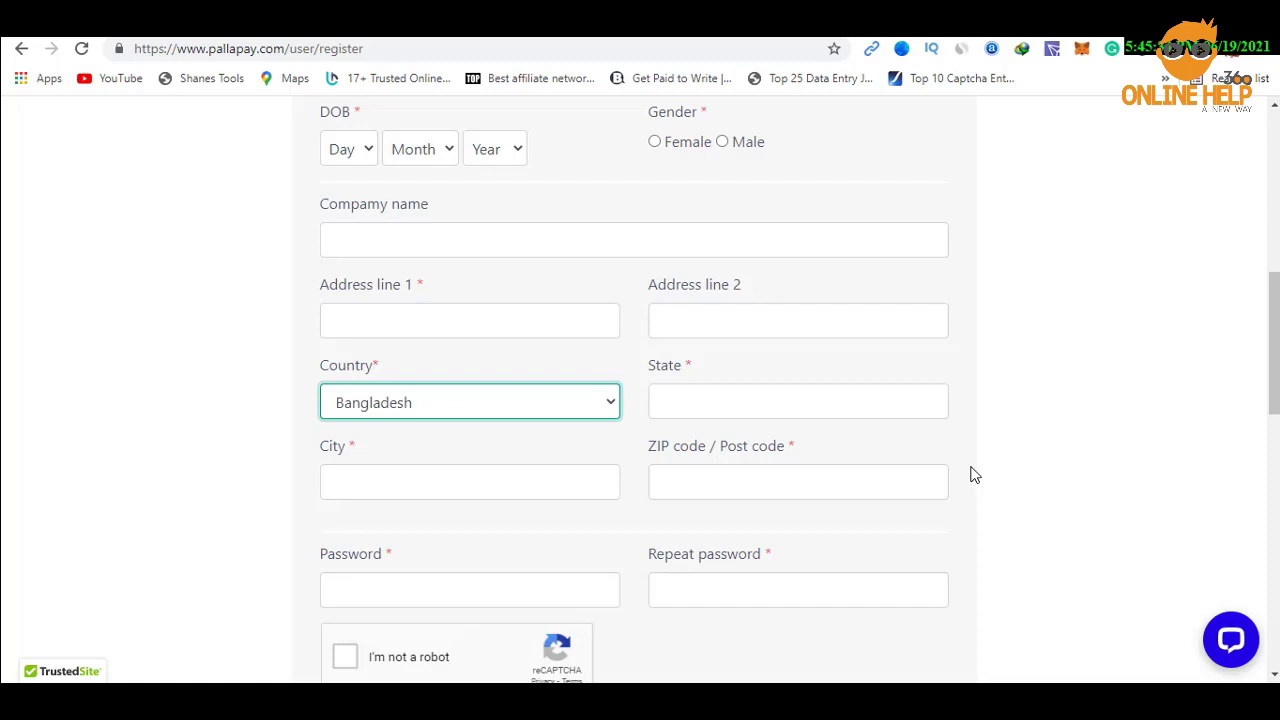
scroll(1017, 420, up, 5)
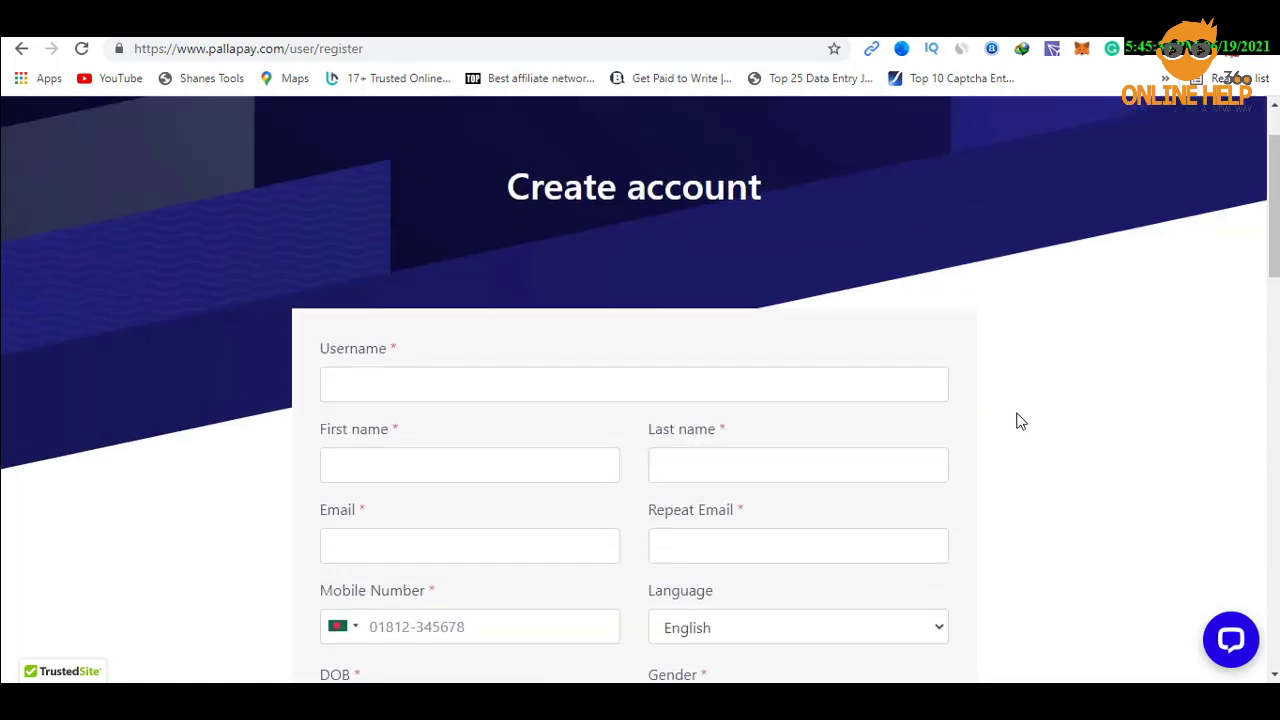
scroll(1017, 420, up, 1)
click(1010, 137)
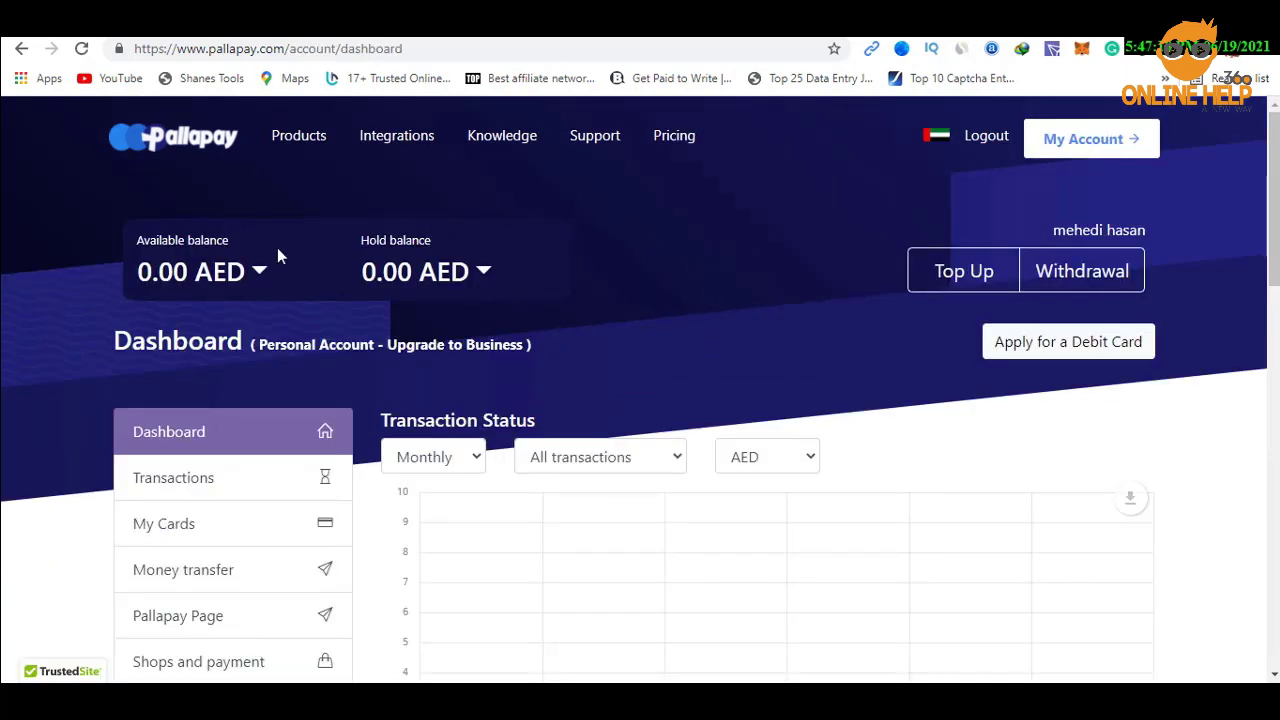
Switch the available balance on the account dashboard to USD and check the other currencies offered.
scroll(523, 451, down, 1)
scroll(503, 486, up, 1)
click(262, 274)
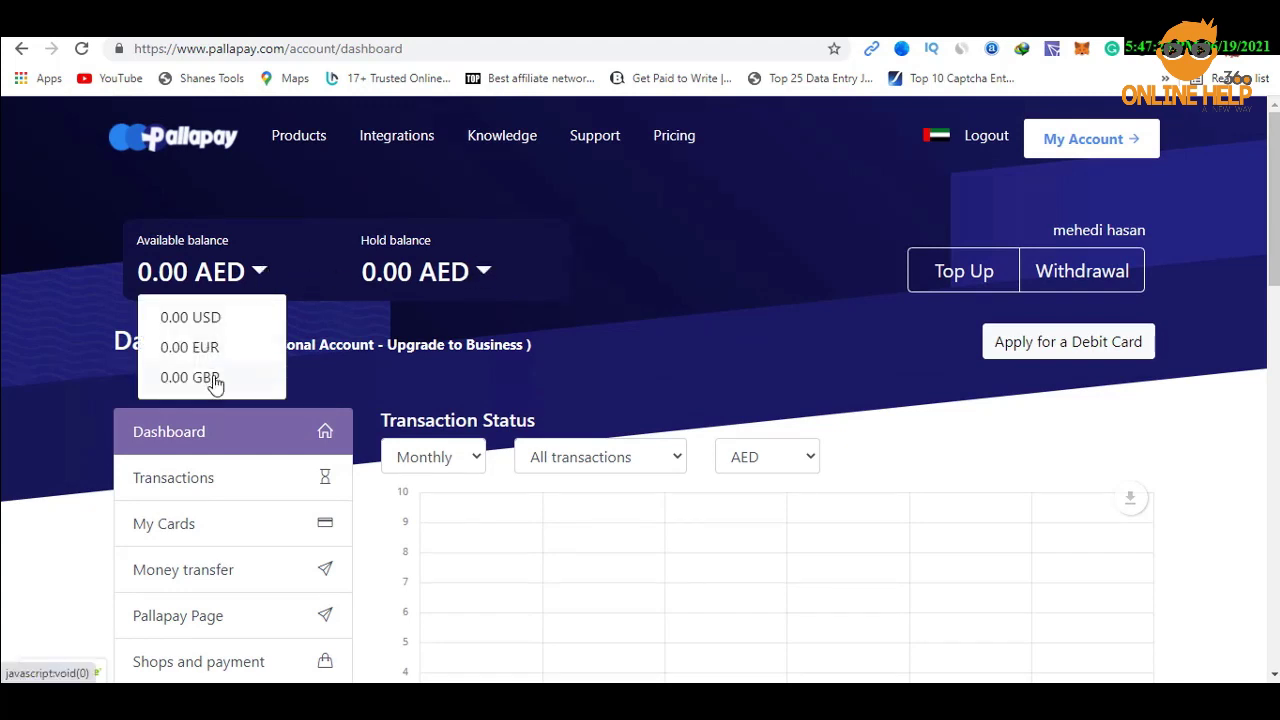
click(222, 322)
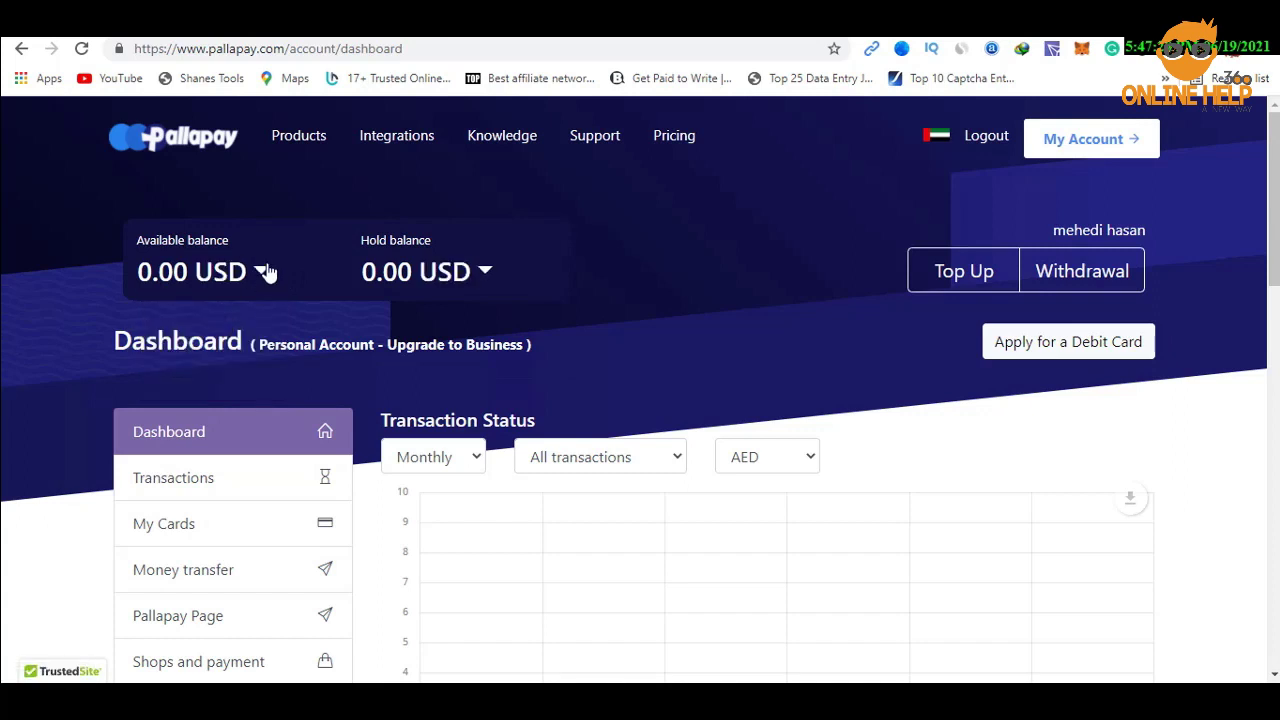
click(264, 272)
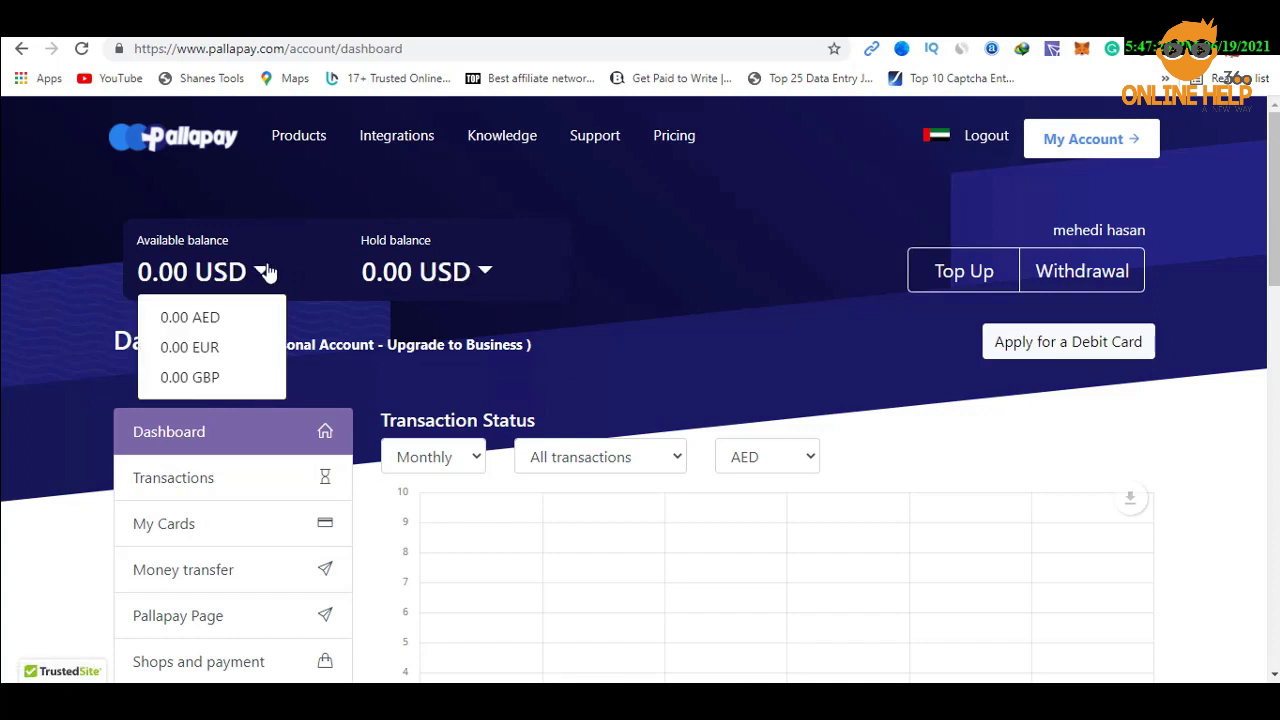
click(661, 316)
View the account's Transactions page and the My Cards page.
scroll(669, 273, down, 2)
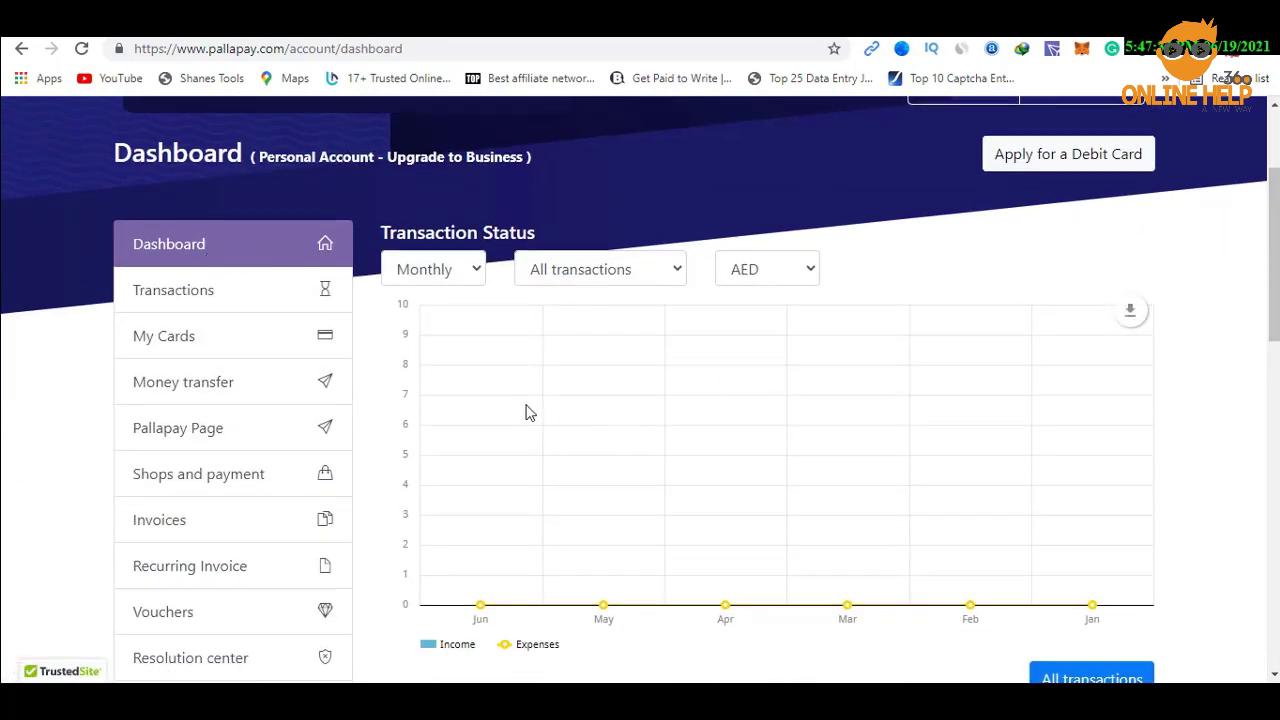
click(210, 292)
scroll(665, 380, down, 4)
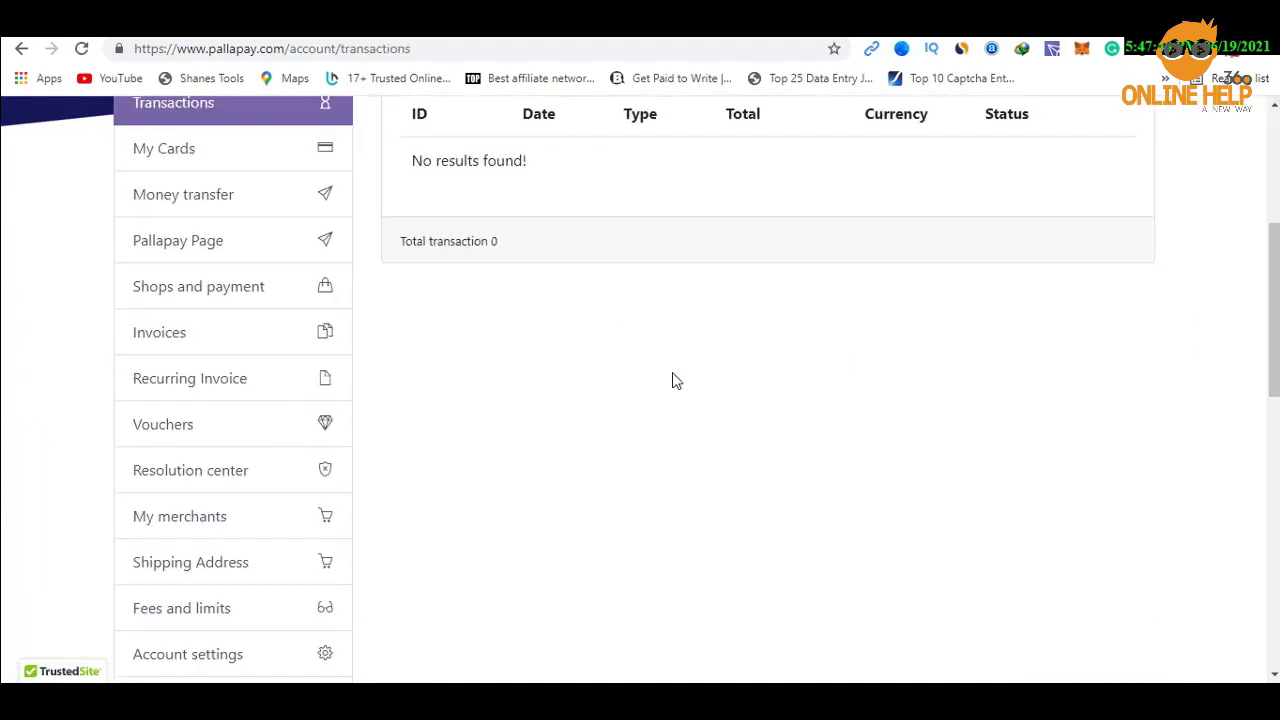
click(230, 167)
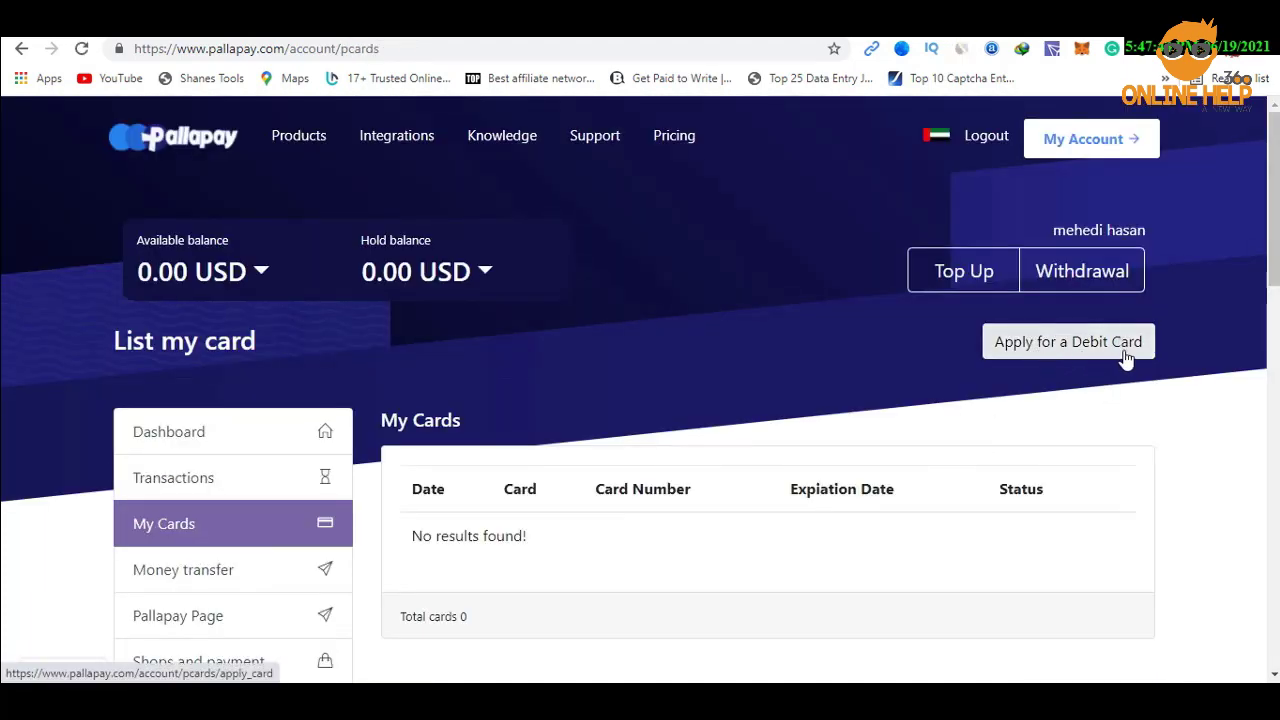
scroll(710, 375, down, 2)
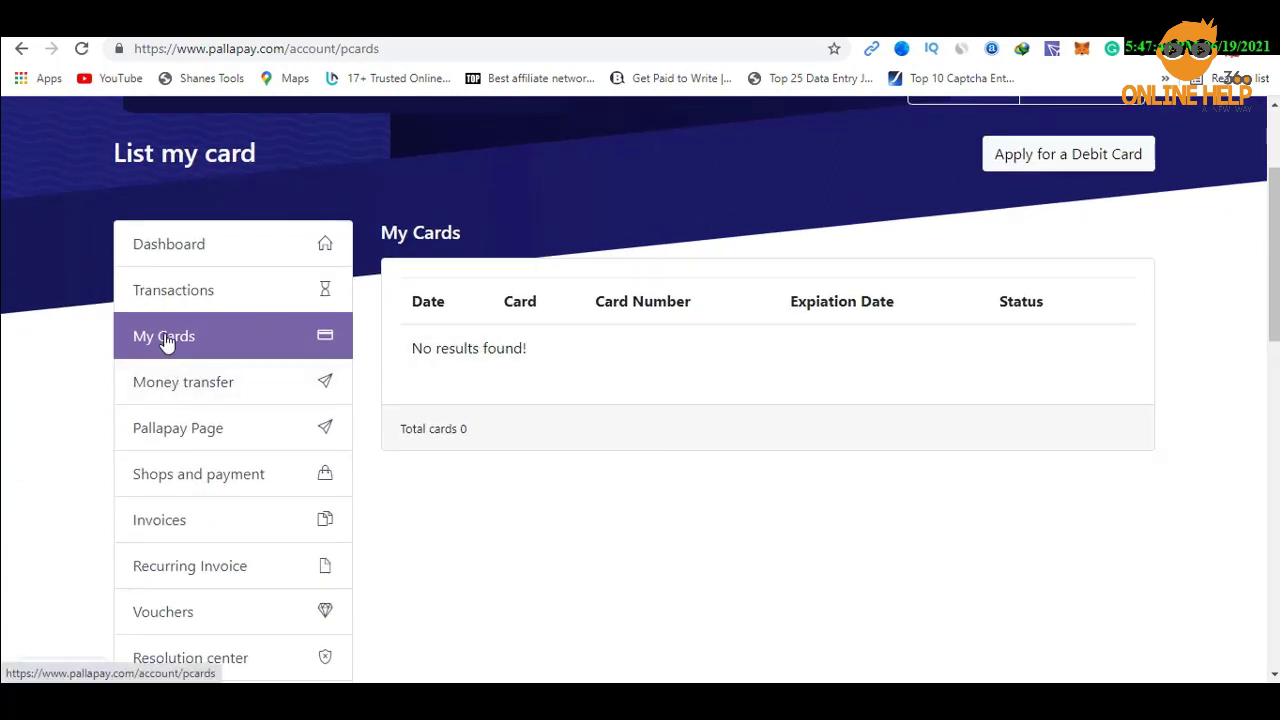
Open the money transfer form, choose USD as the currency and enter an amount of 100.
click(209, 394)
scroll(366, 360, down, 3)
click(1085, 232)
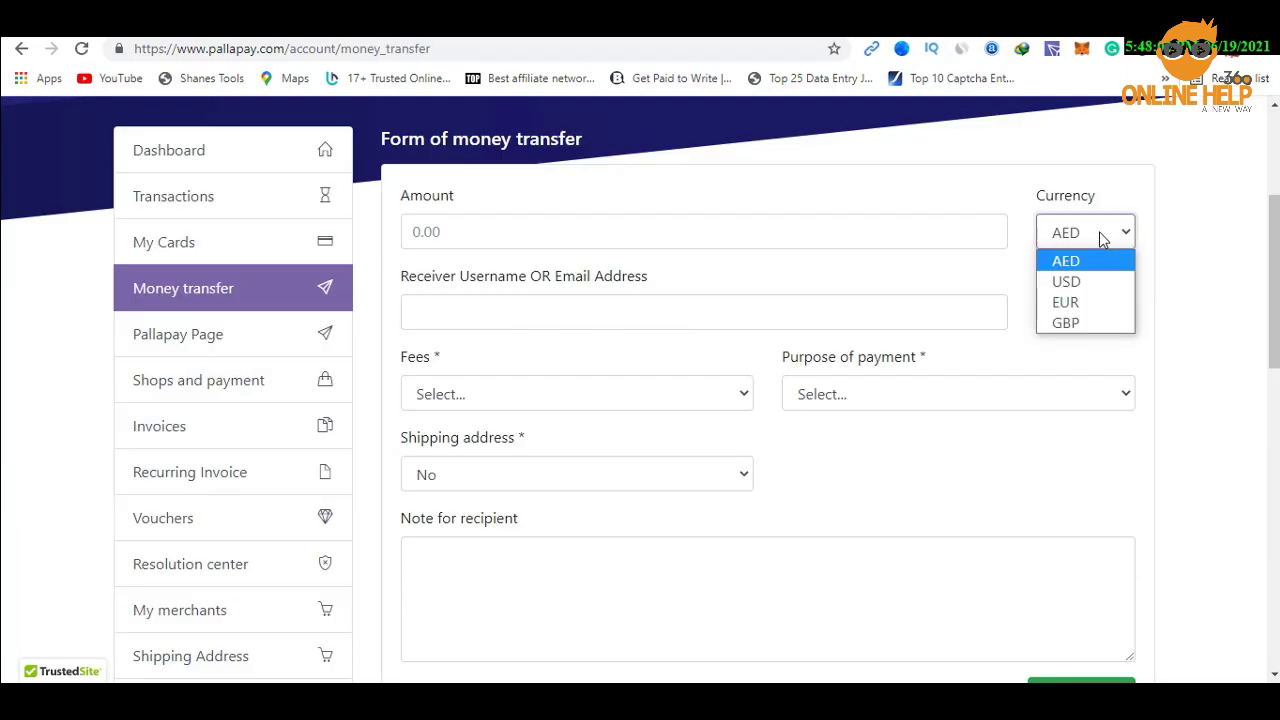
click(1081, 282)
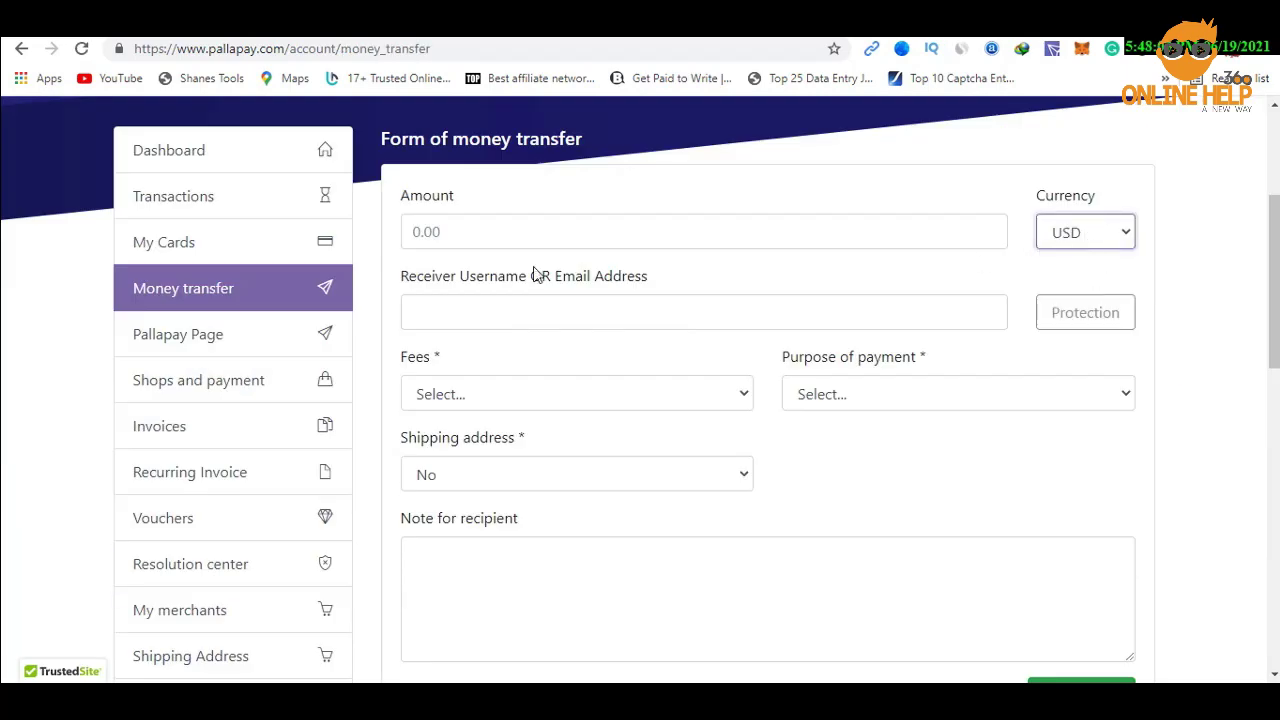
click(453, 240)
click(438, 276)
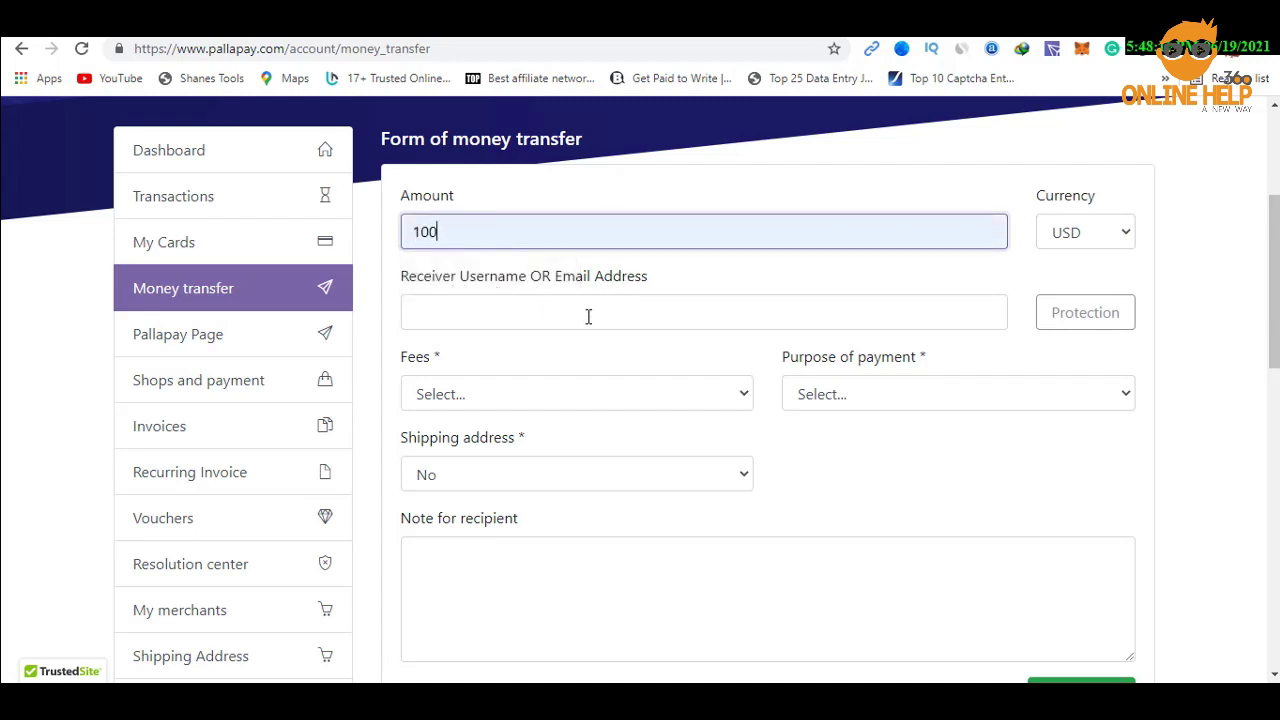
Set the transfer's fees to all charges to my account and the purpose of payment to Purchasing Goods.
click(582, 396)
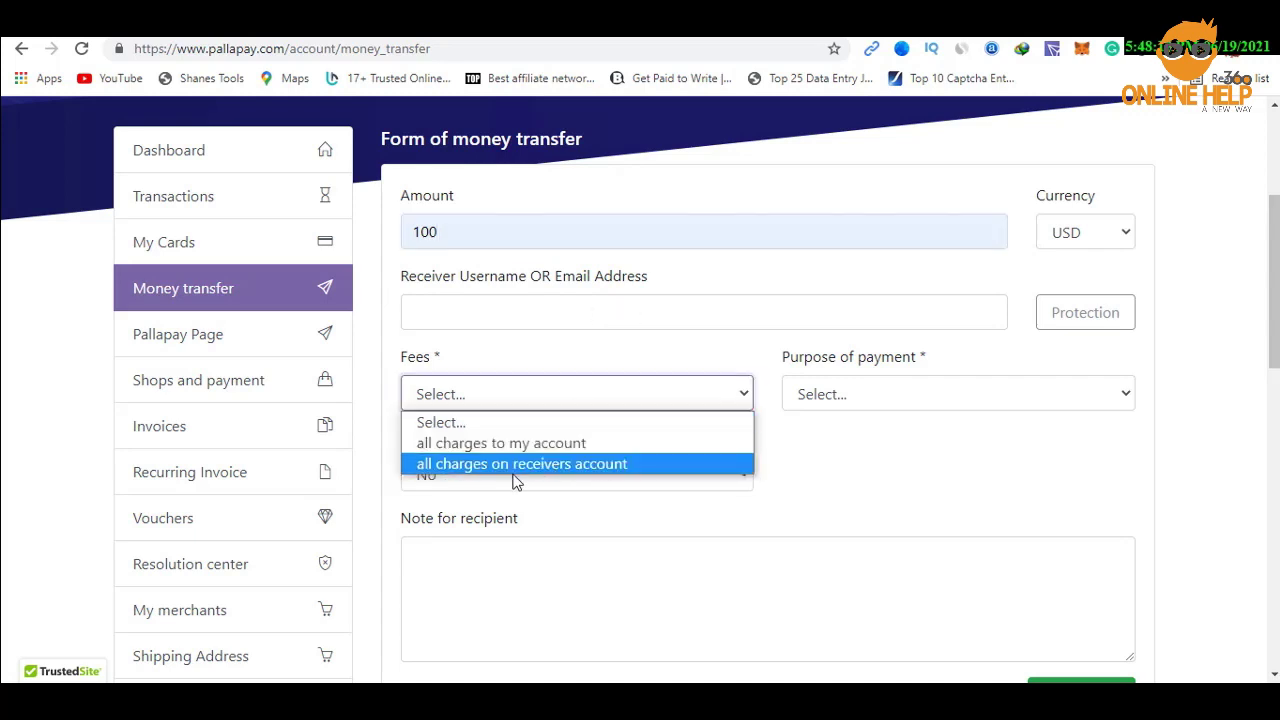
click(595, 446)
click(872, 395)
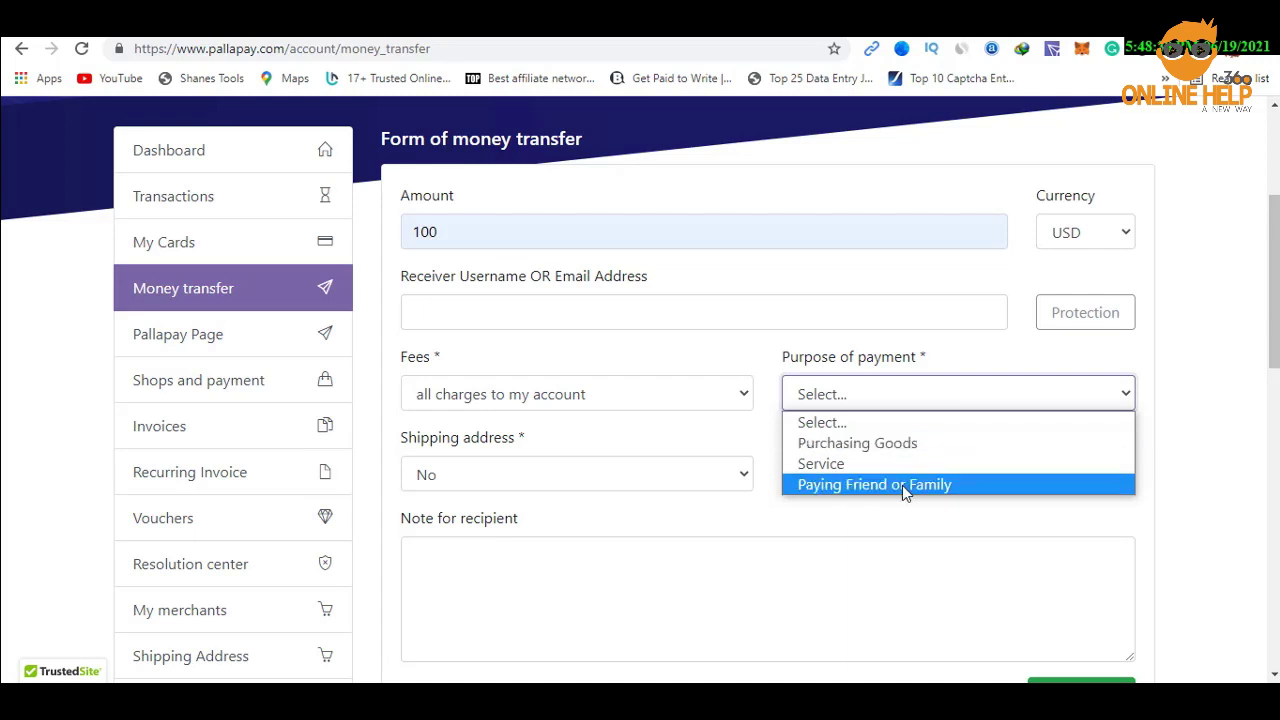
click(902, 485)
click(913, 400)
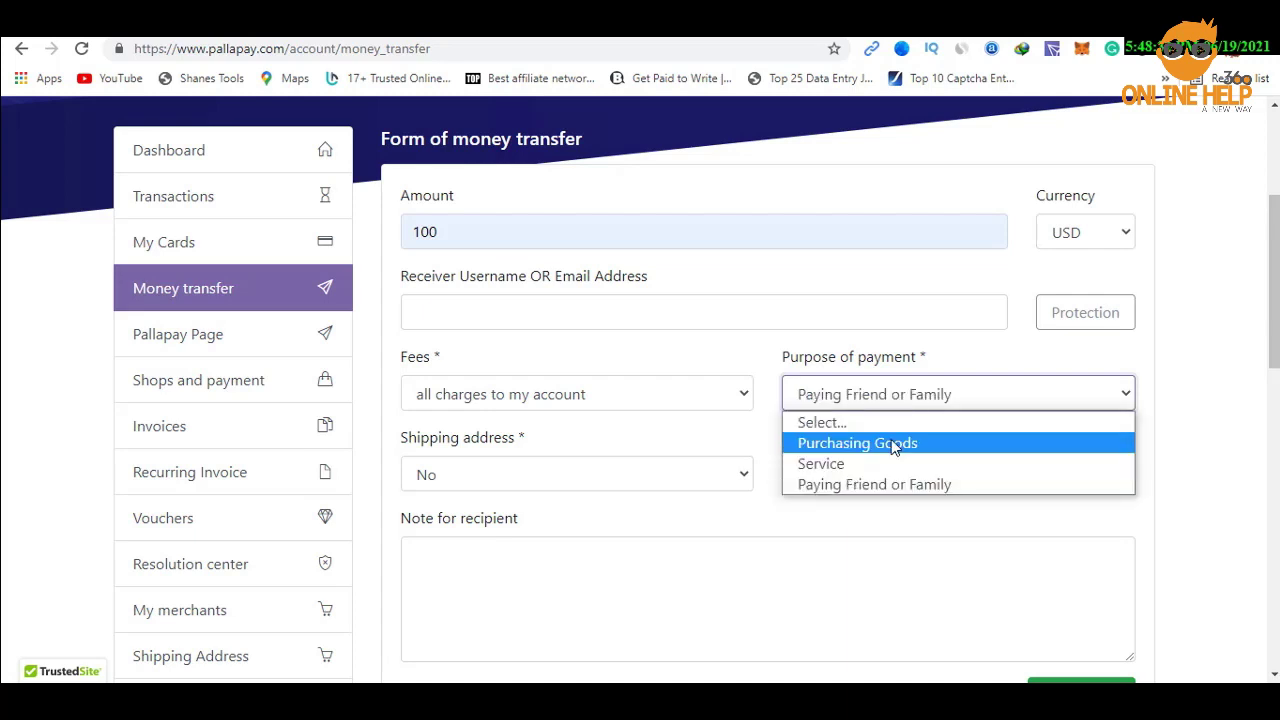
click(893, 447)
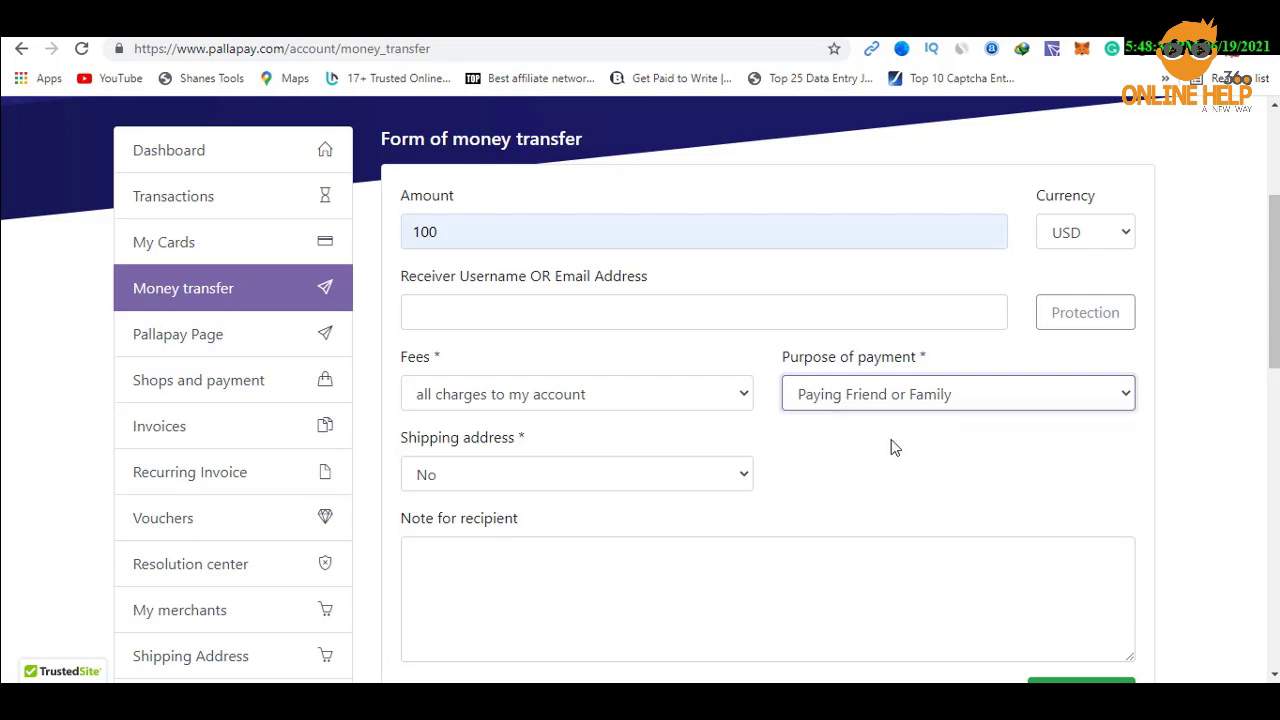
Keep the transfer's shipping address option at No and review the rest of the form.
click(534, 474)
click(470, 503)
scroll(466, 397, down, 2)
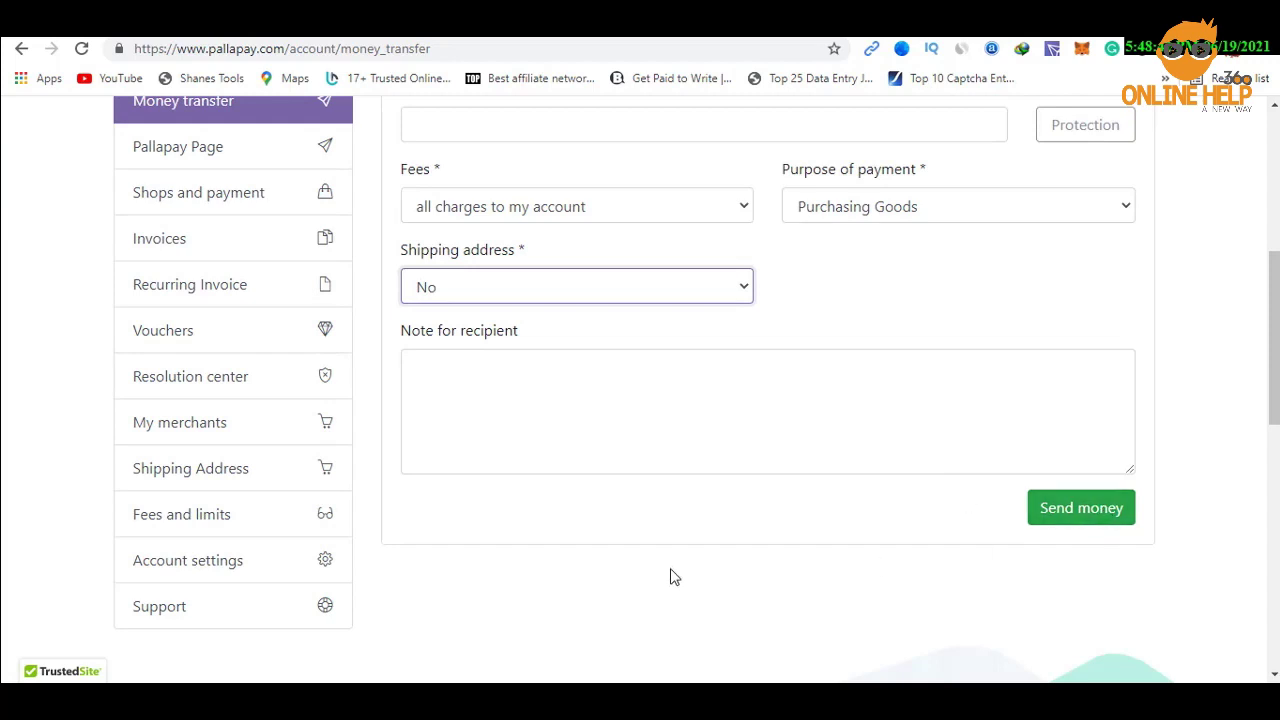
scroll(671, 577, up, 3)
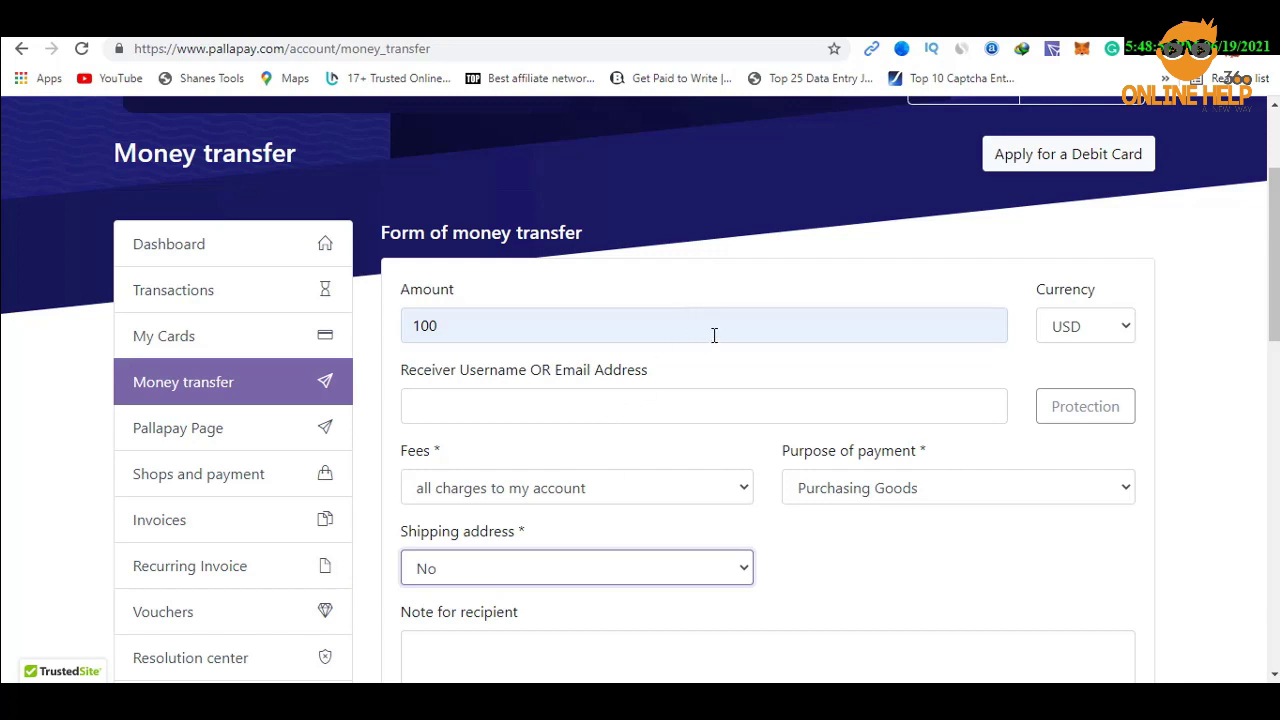
scroll(810, 350, down, 1)
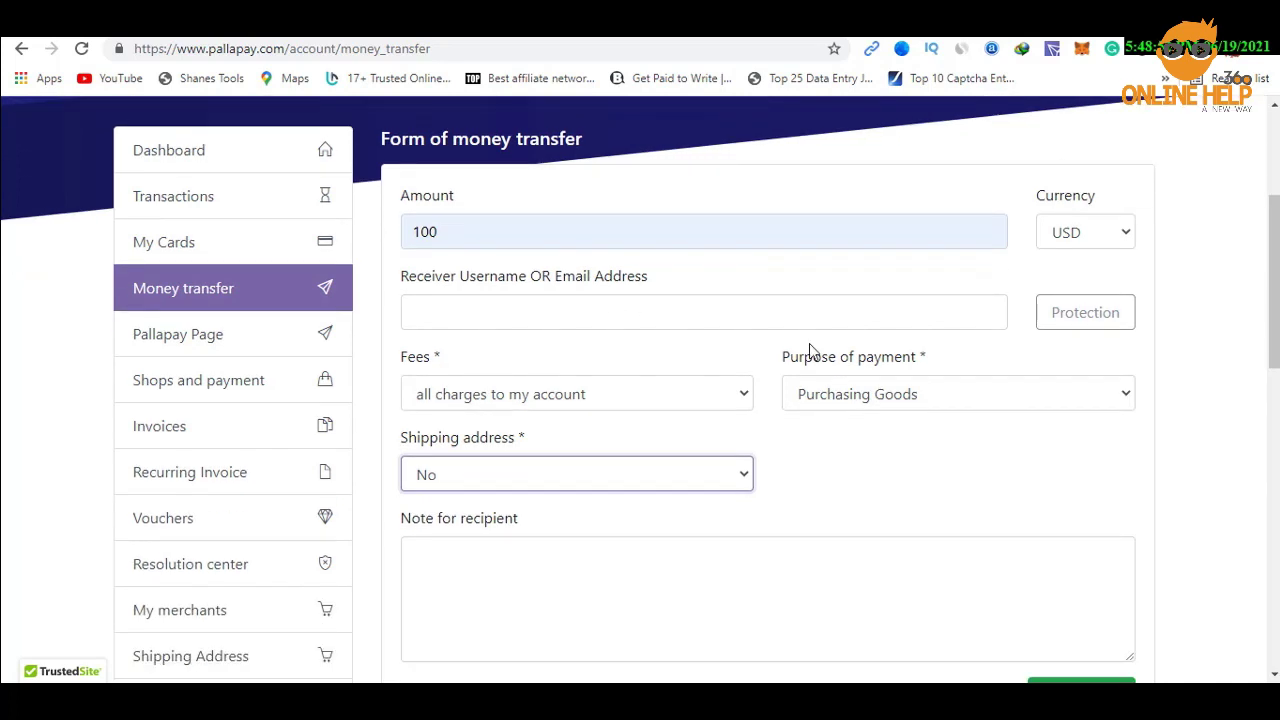
View the account's personal payment link and its status on the Pallapay Page.
click(175, 343)
scroll(870, 290, down, 2)
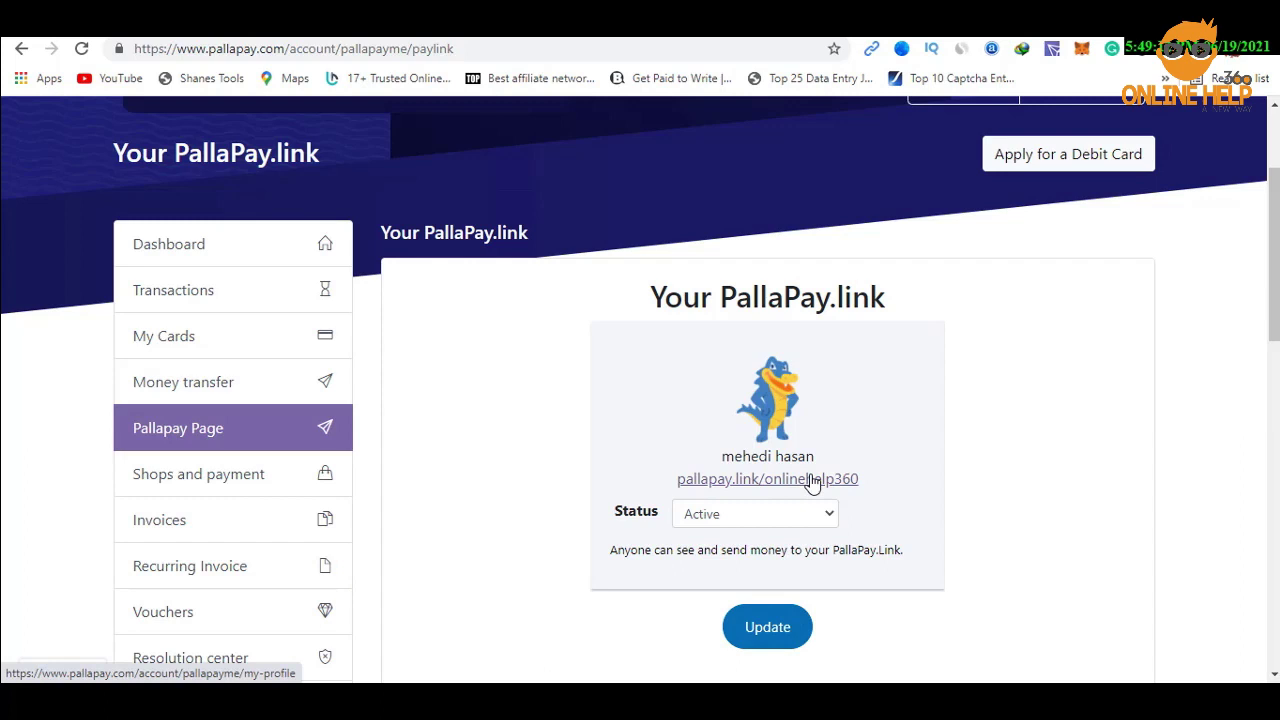
scroll(880, 460, down, 1)
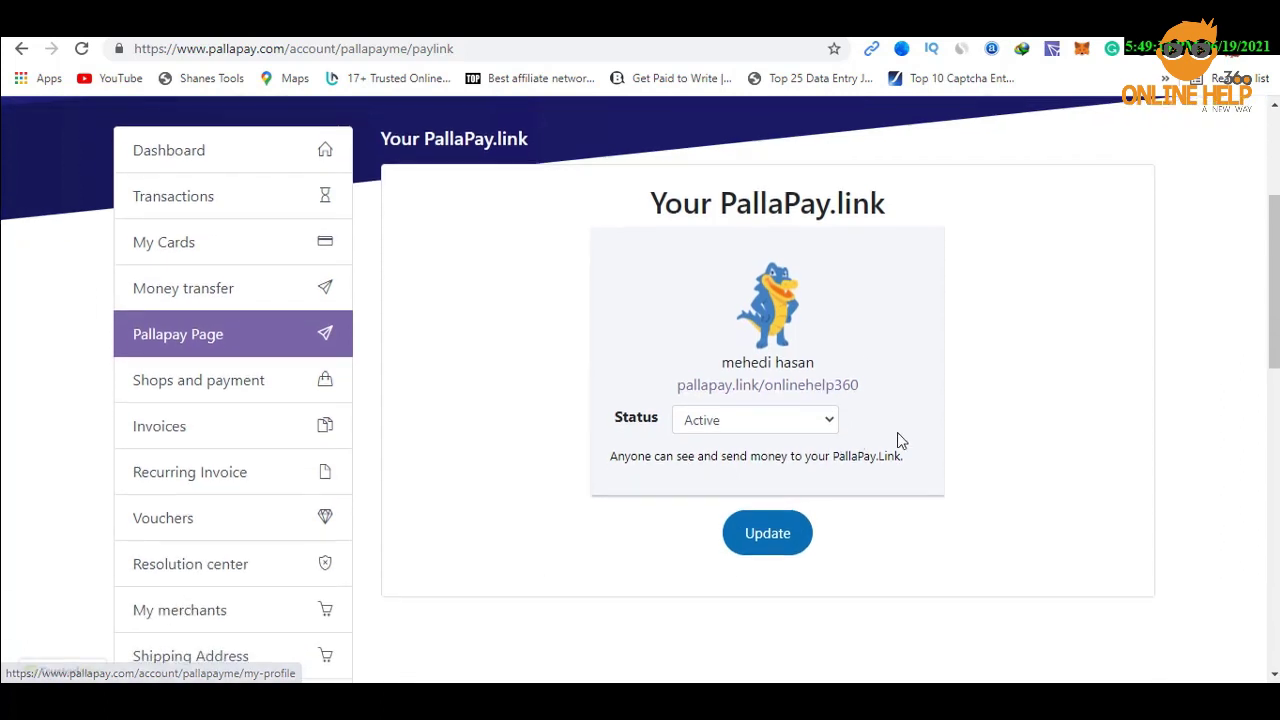
Look through the shop search and store categories on the Shops and payment page.
click(180, 386)
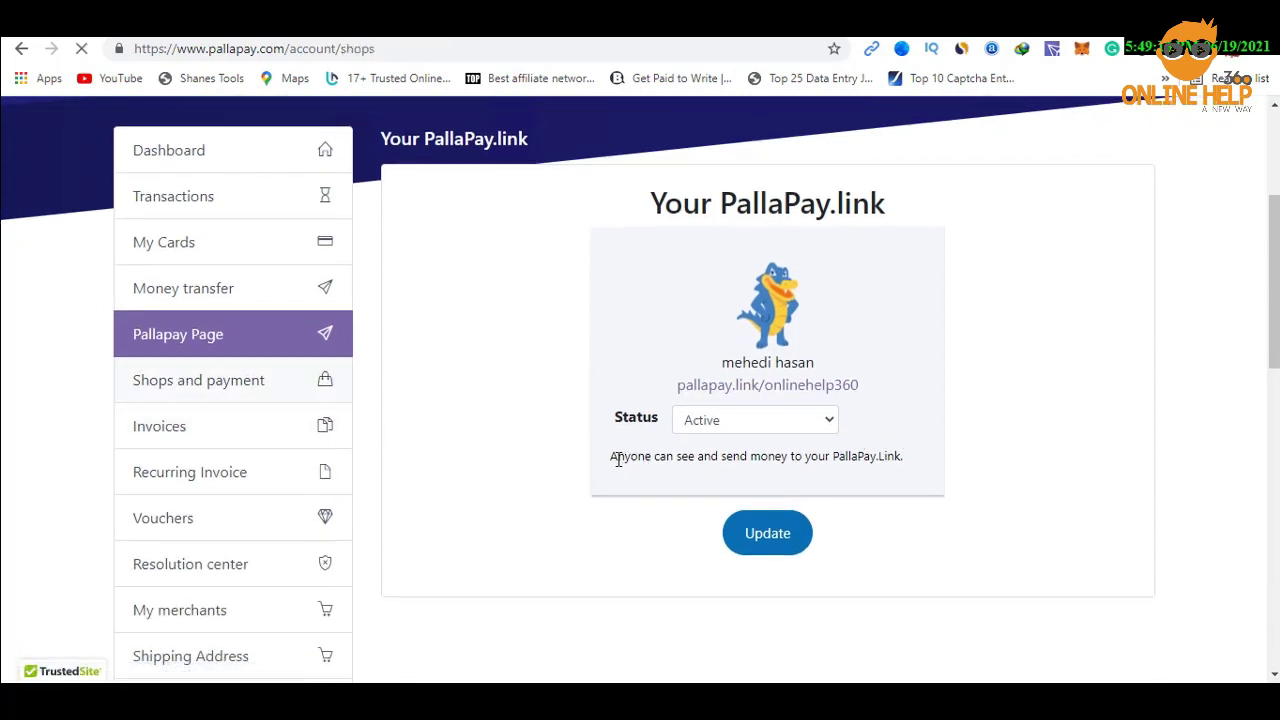
scroll(943, 420, down, 1)
scroll(962, 330, down, 1)
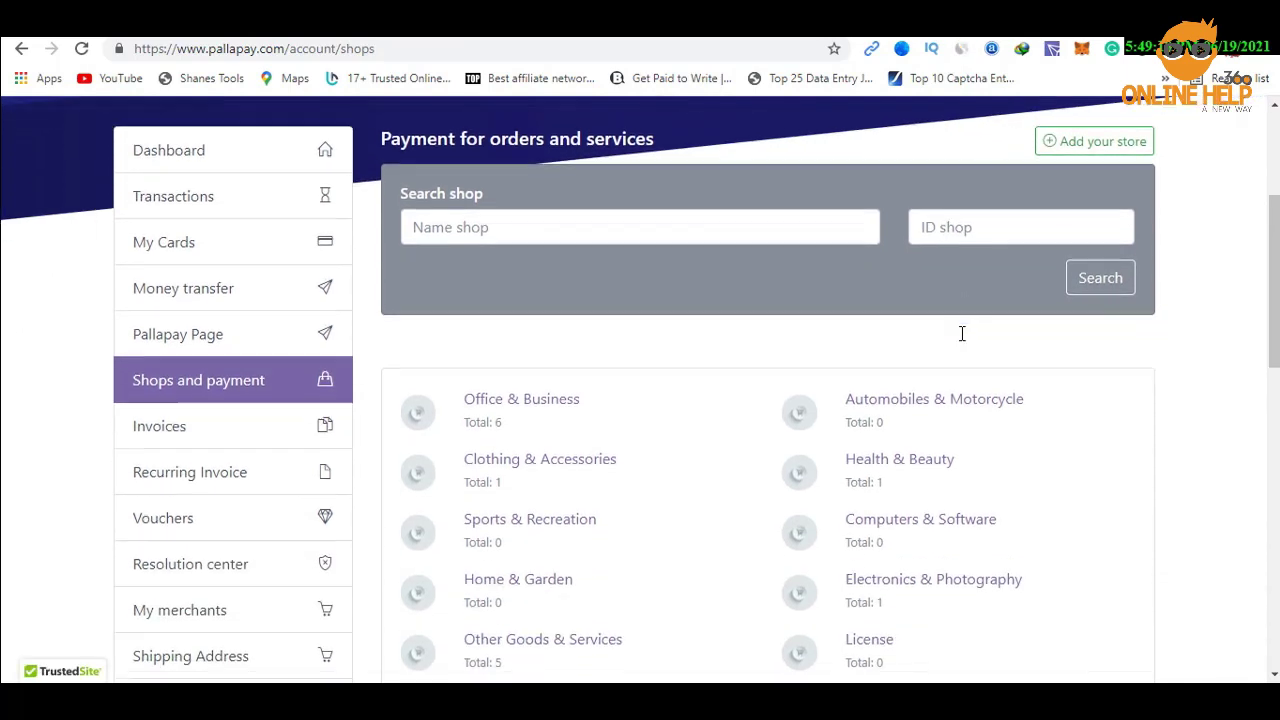
scroll(960, 440, down, 3)
View the account's Invoices page and the My merchants page.
click(147, 148)
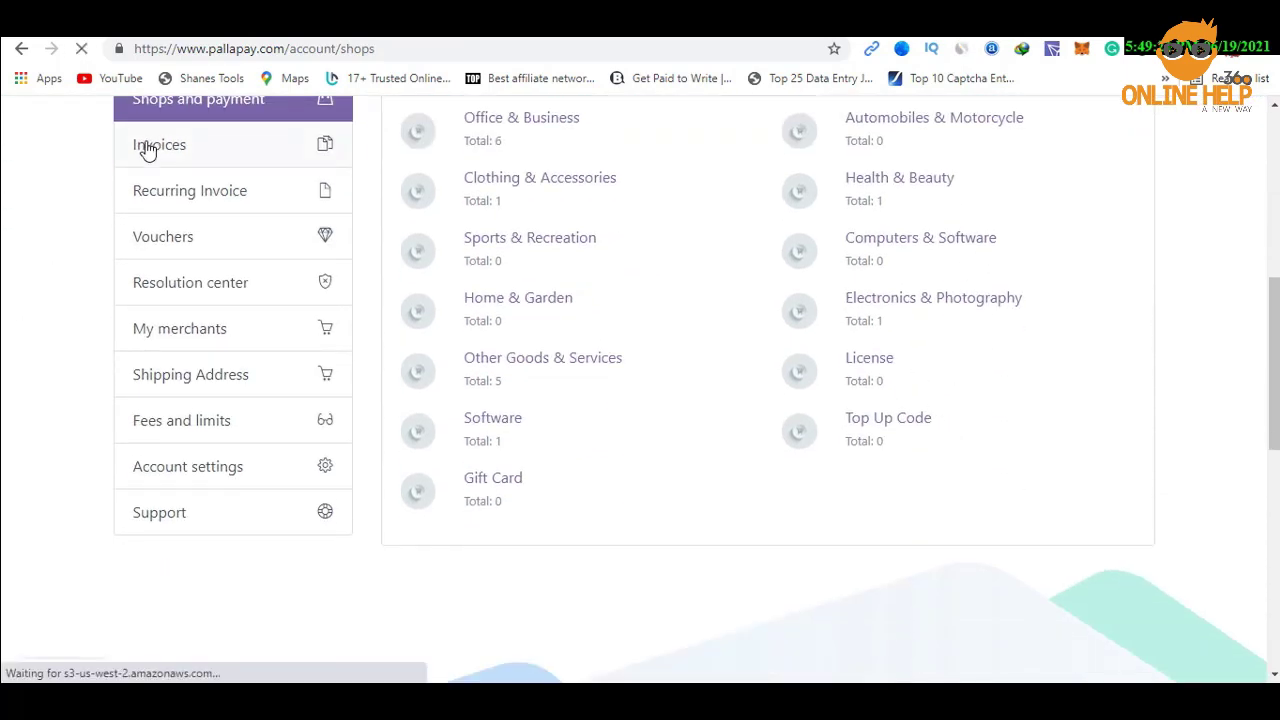
scroll(734, 369, down, 3)
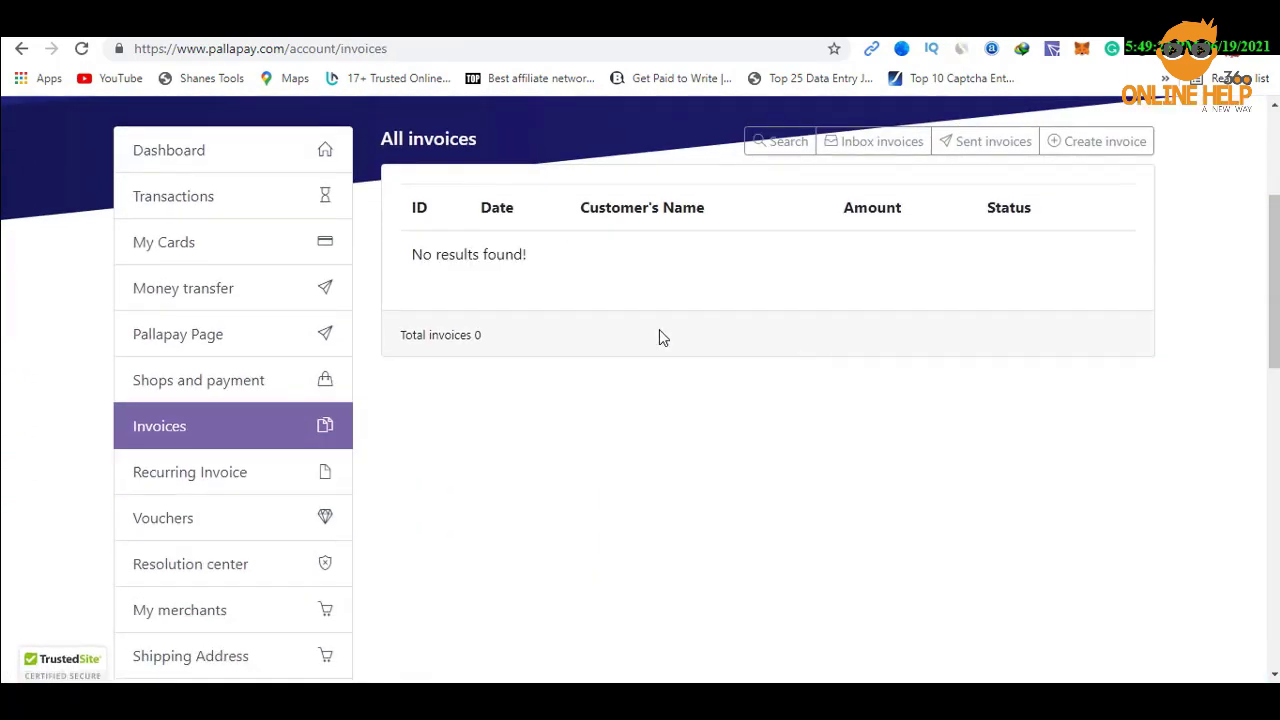
scroll(700, 425, down, 2)
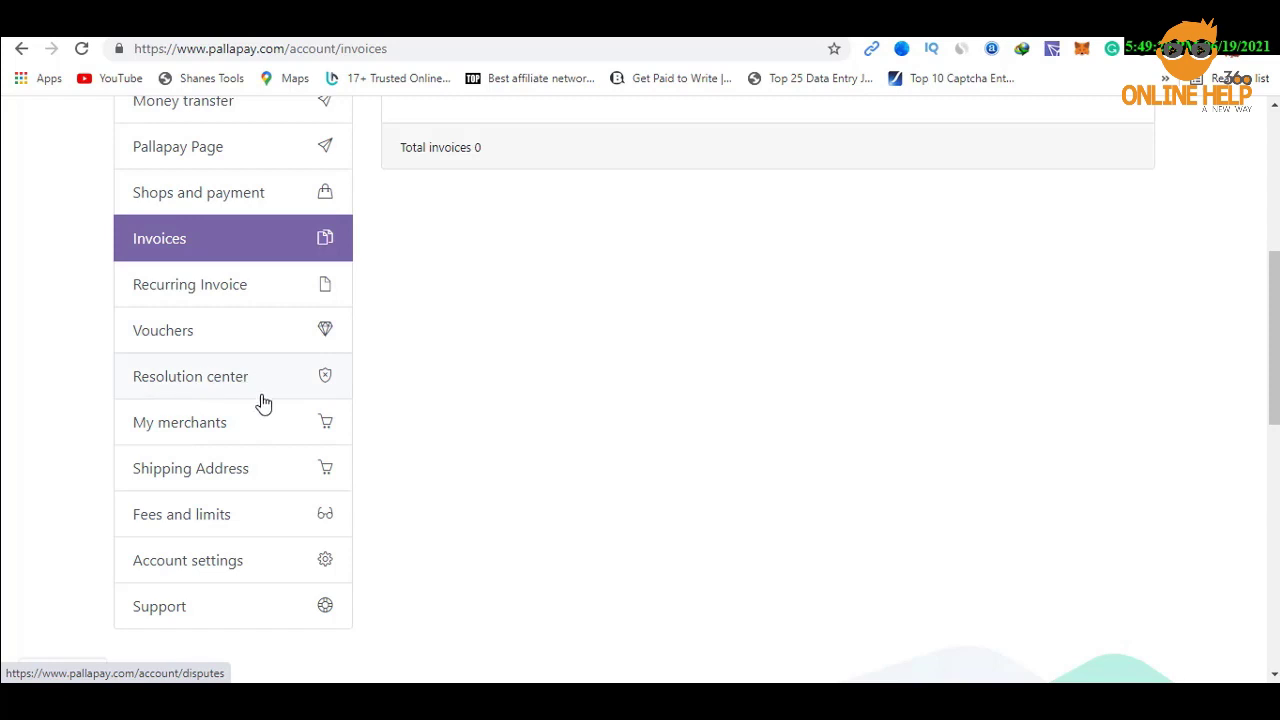
click(175, 426)
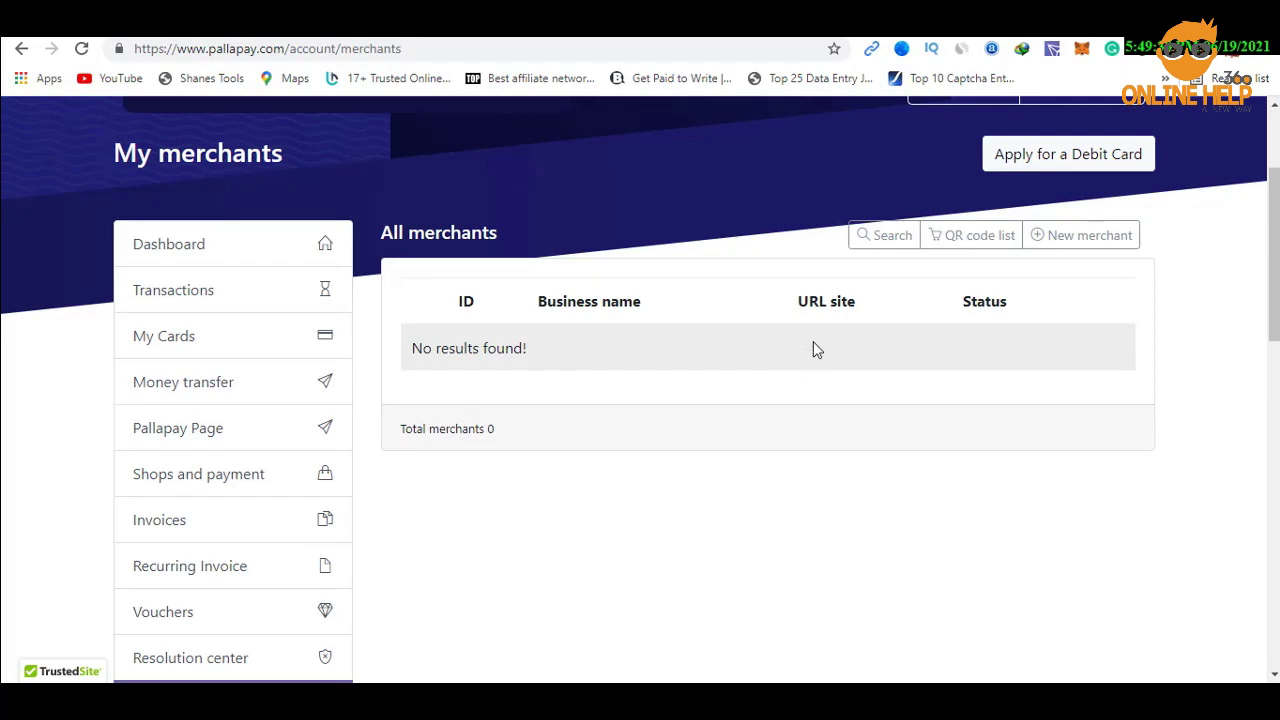
View the saved details in the account's Shipping Address form.
scroll(547, 406, down, 3)
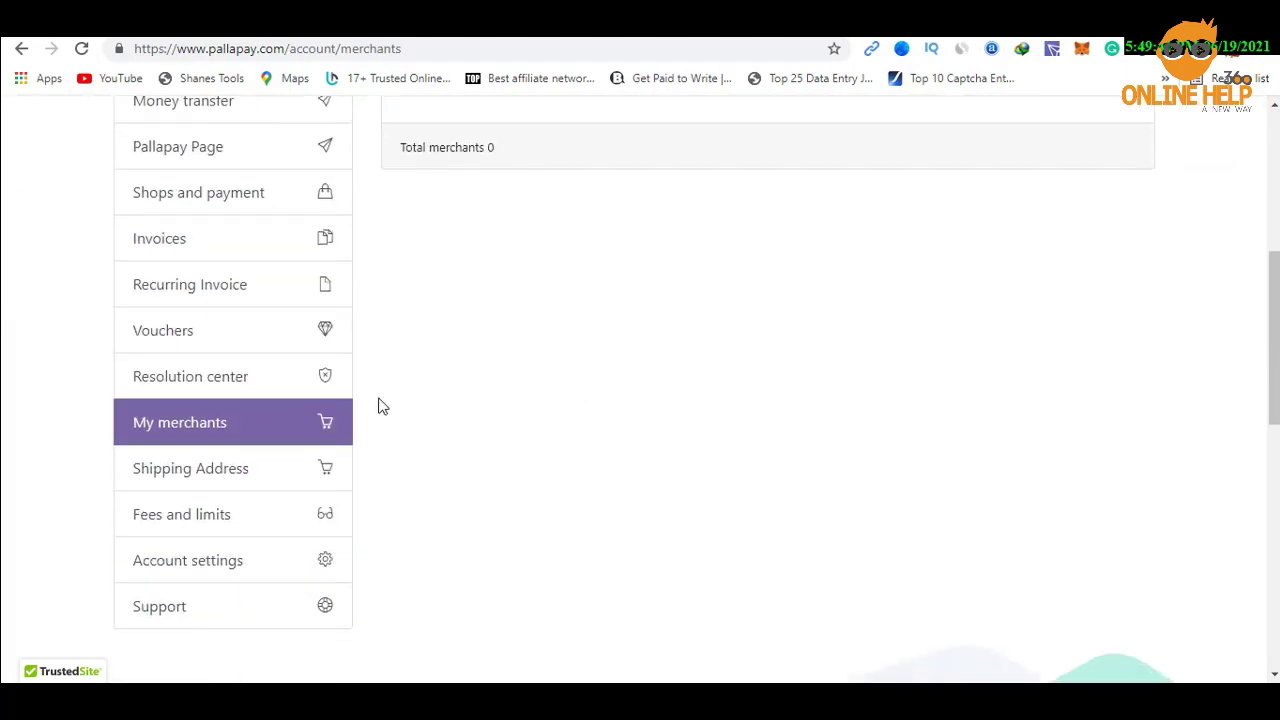
click(218, 470)
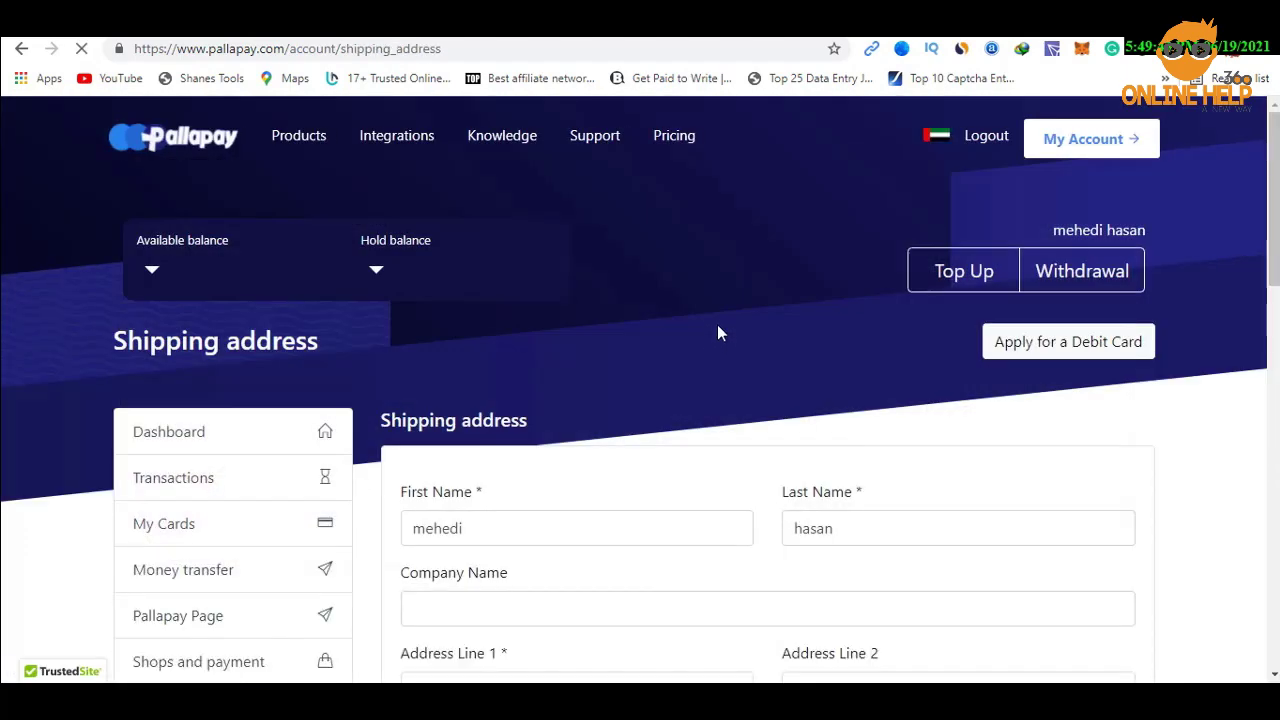
scroll(724, 328, down, 8)
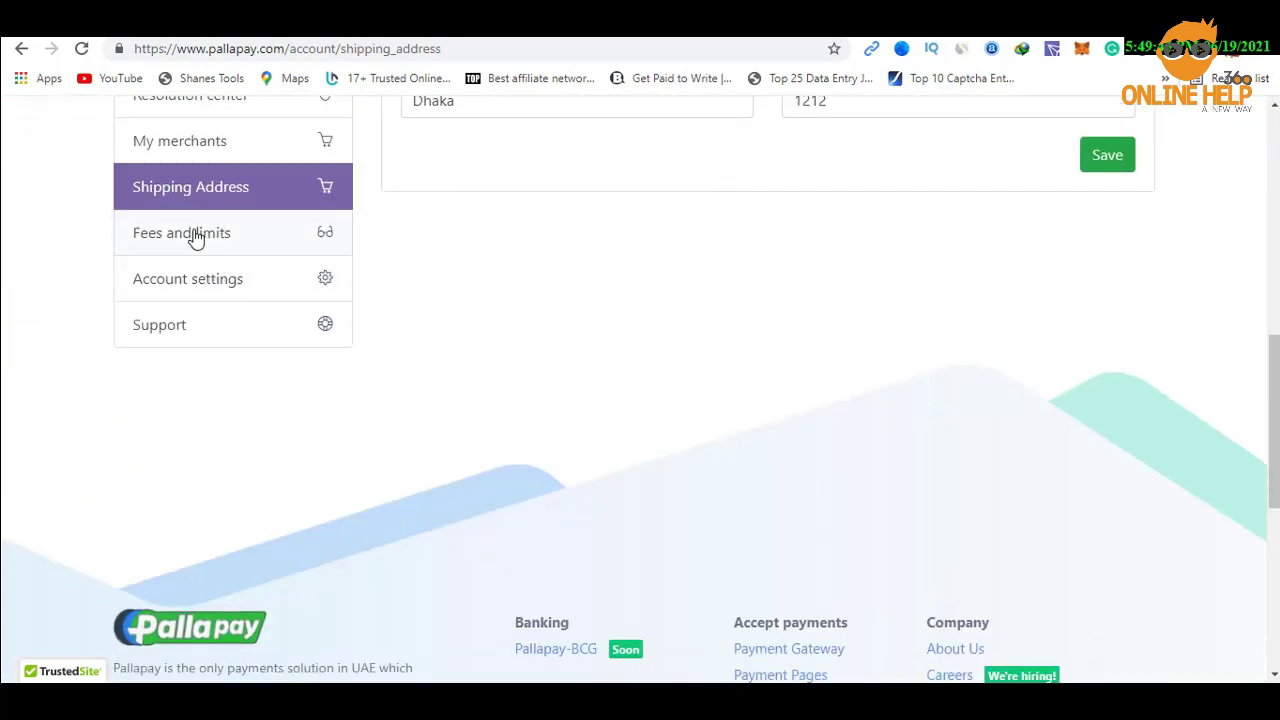
Check the account limits and the deposit and withdrawal fees on the Fees and limits page.
click(196, 238)
scroll(492, 292, down, 2)
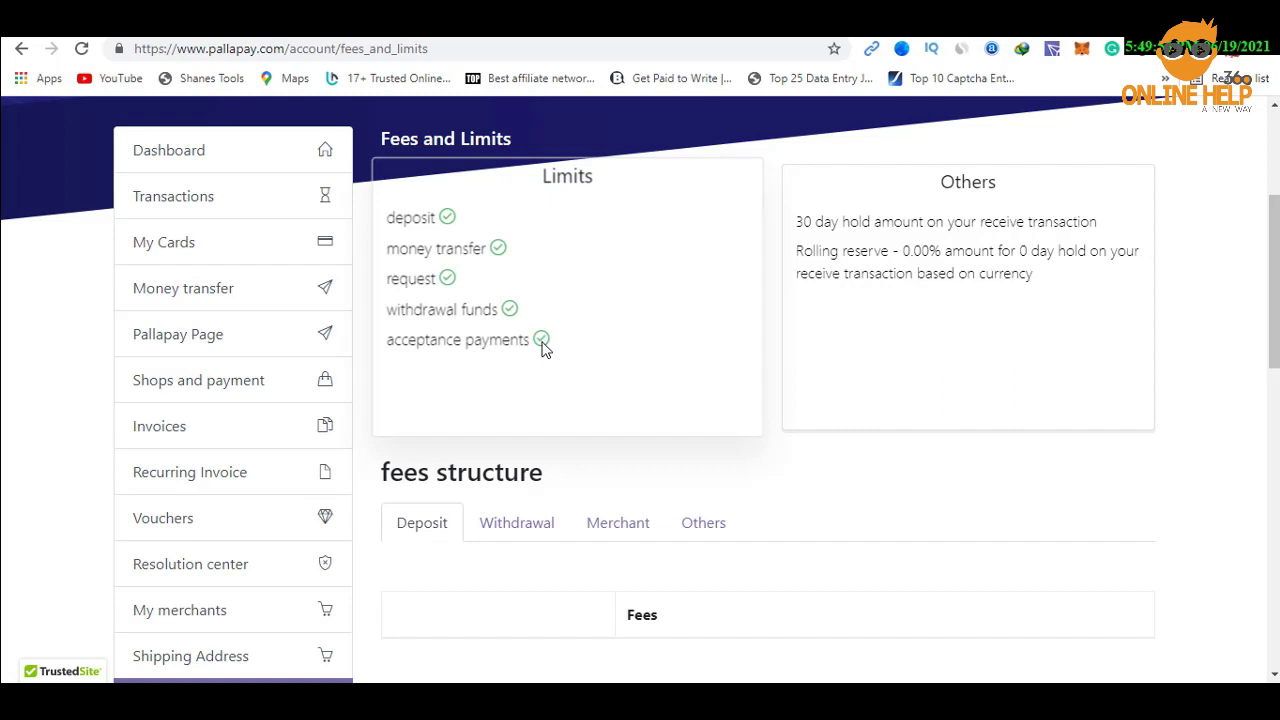
scroll(543, 345, down, 3)
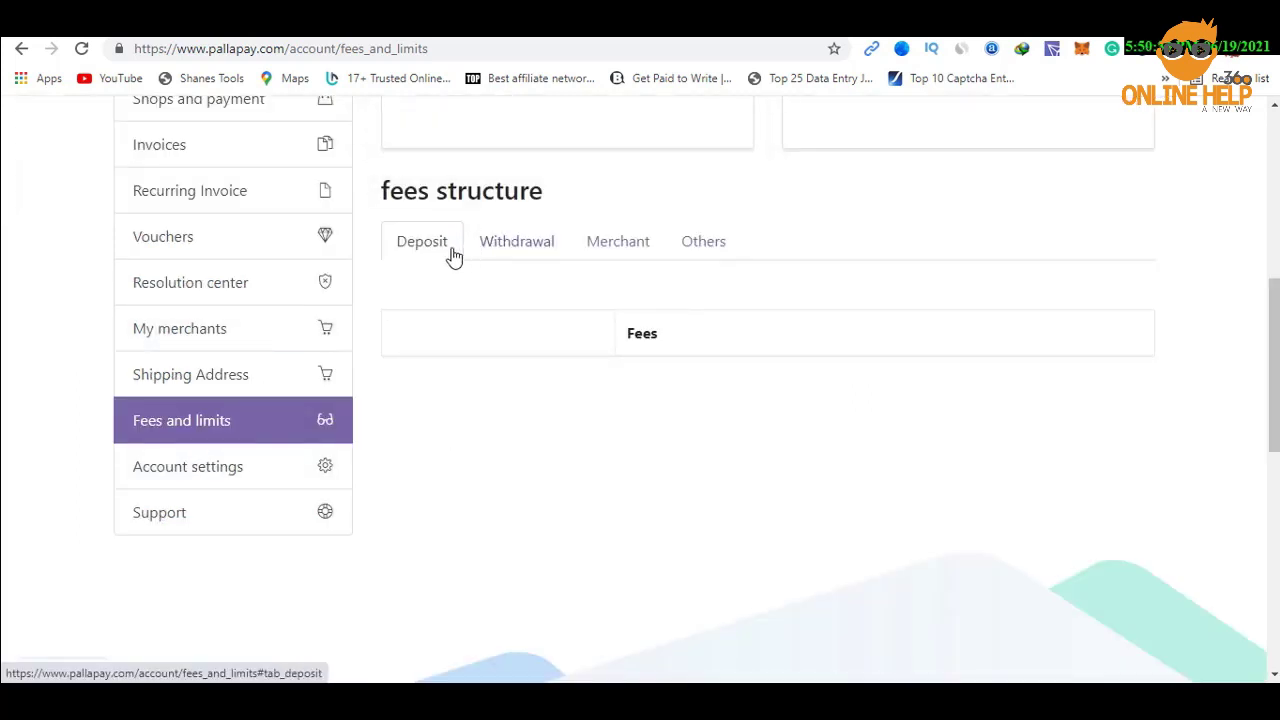
click(506, 250)
scroll(506, 250, up, 5)
scroll(646, 223, down, 5)
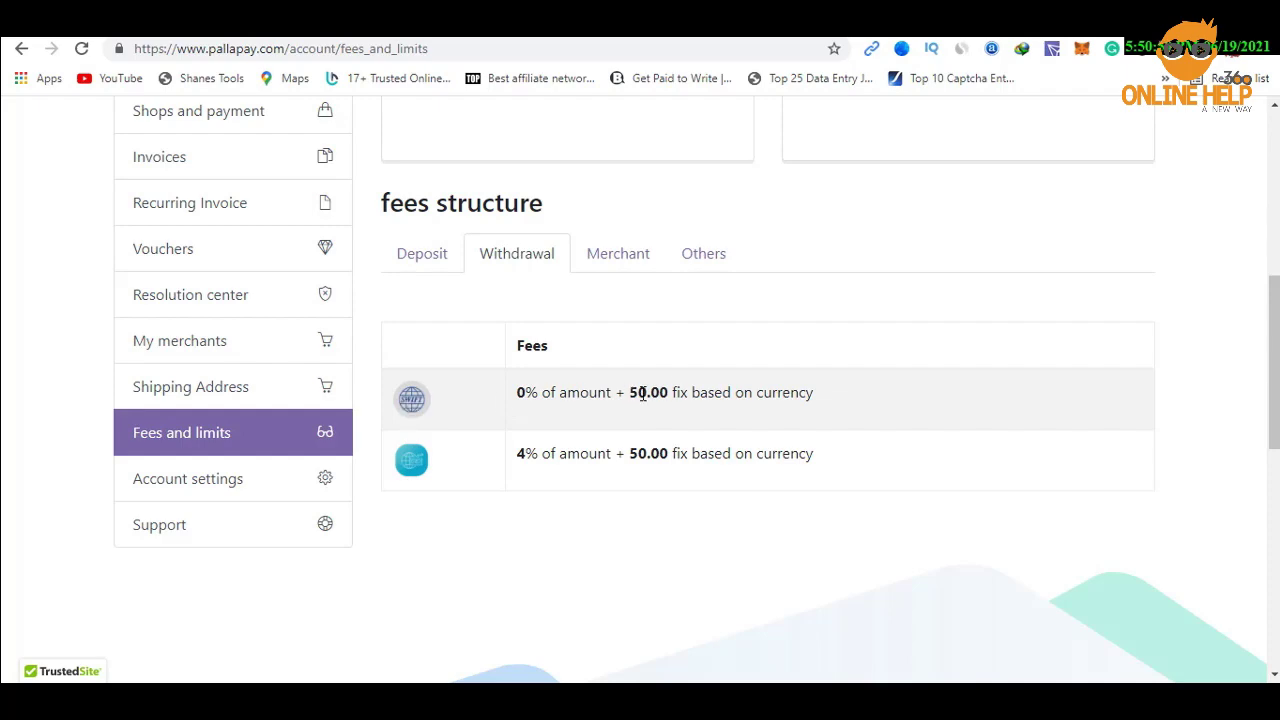
Check the Merchant fees and the Others fees in the fees structure.
click(612, 265)
scroll(710, 410, up, 2)
scroll(710, 410, up, 3)
scroll(715, 400, down, 4)
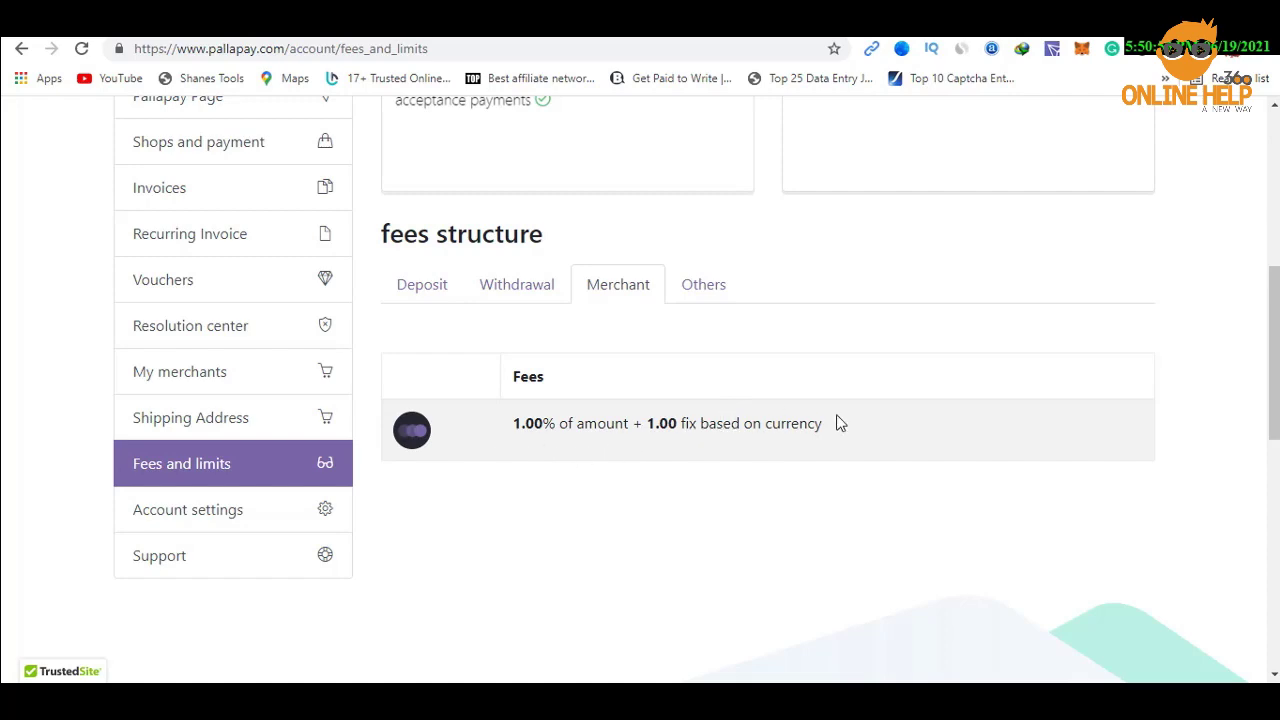
click(708, 290)
scroll(869, 378, up, 5)
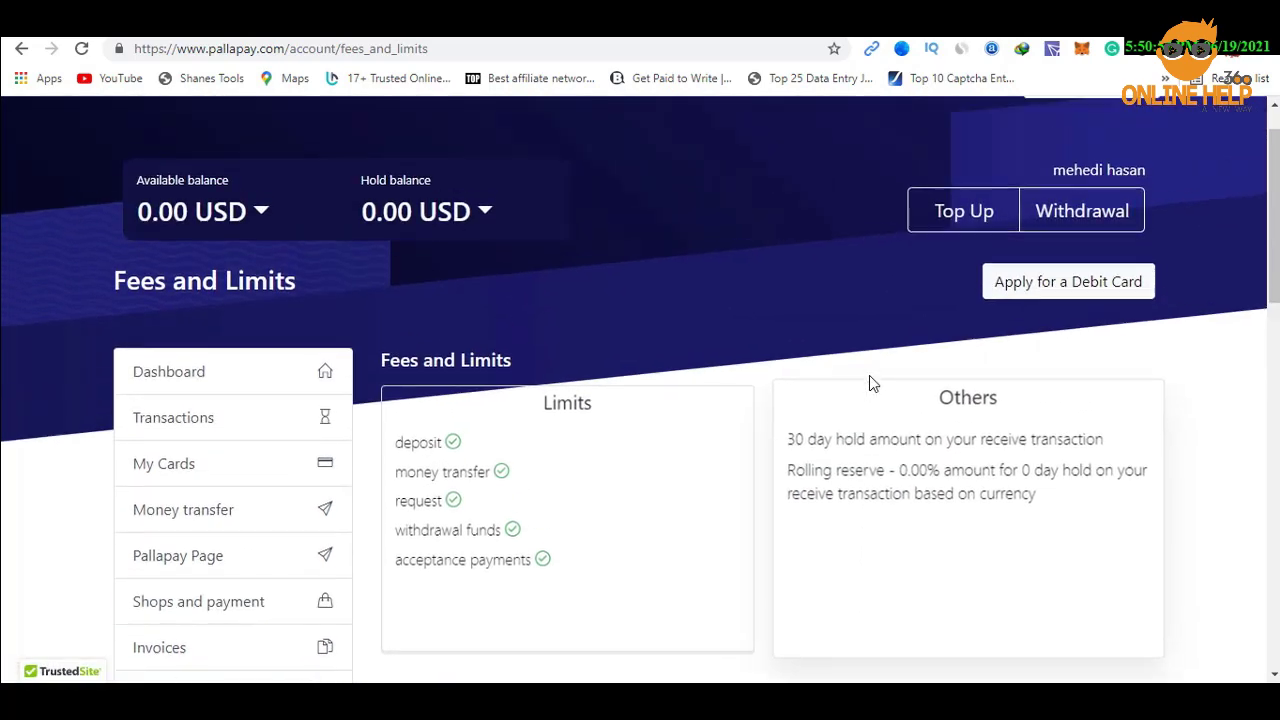
scroll(869, 378, down, 5)
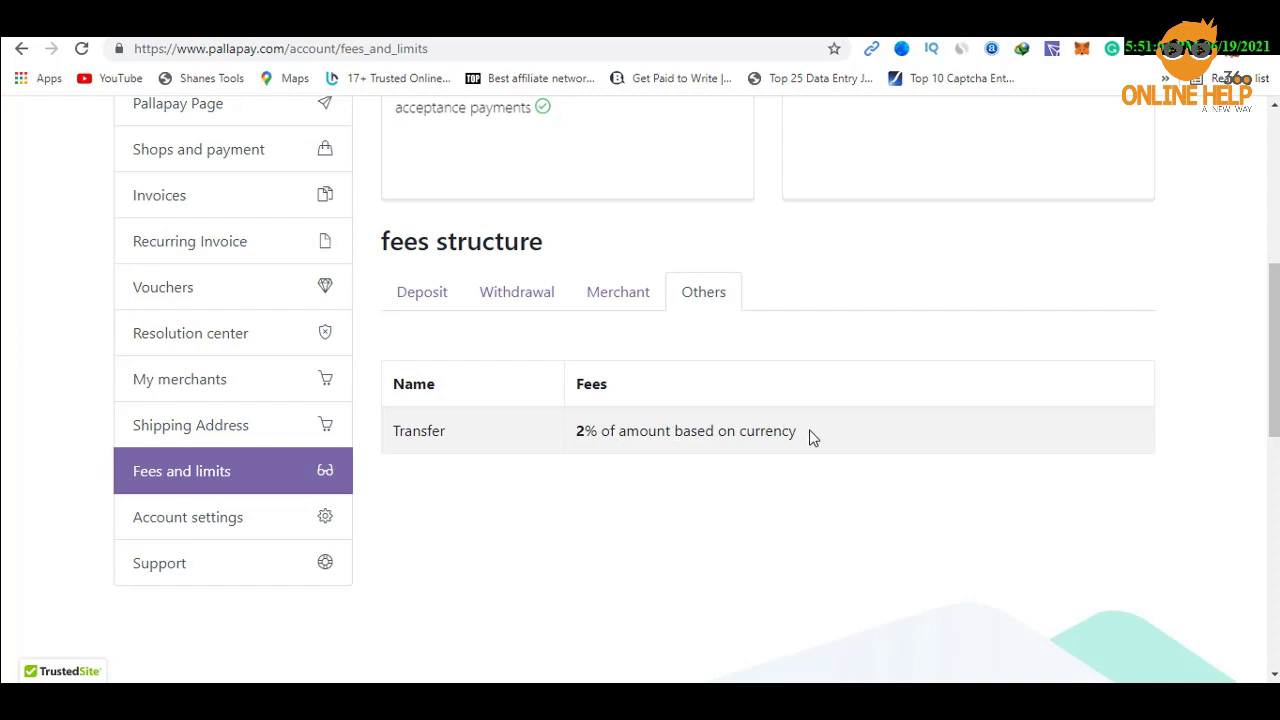
Check the standard and extended verification status in the account settings.
click(213, 520)
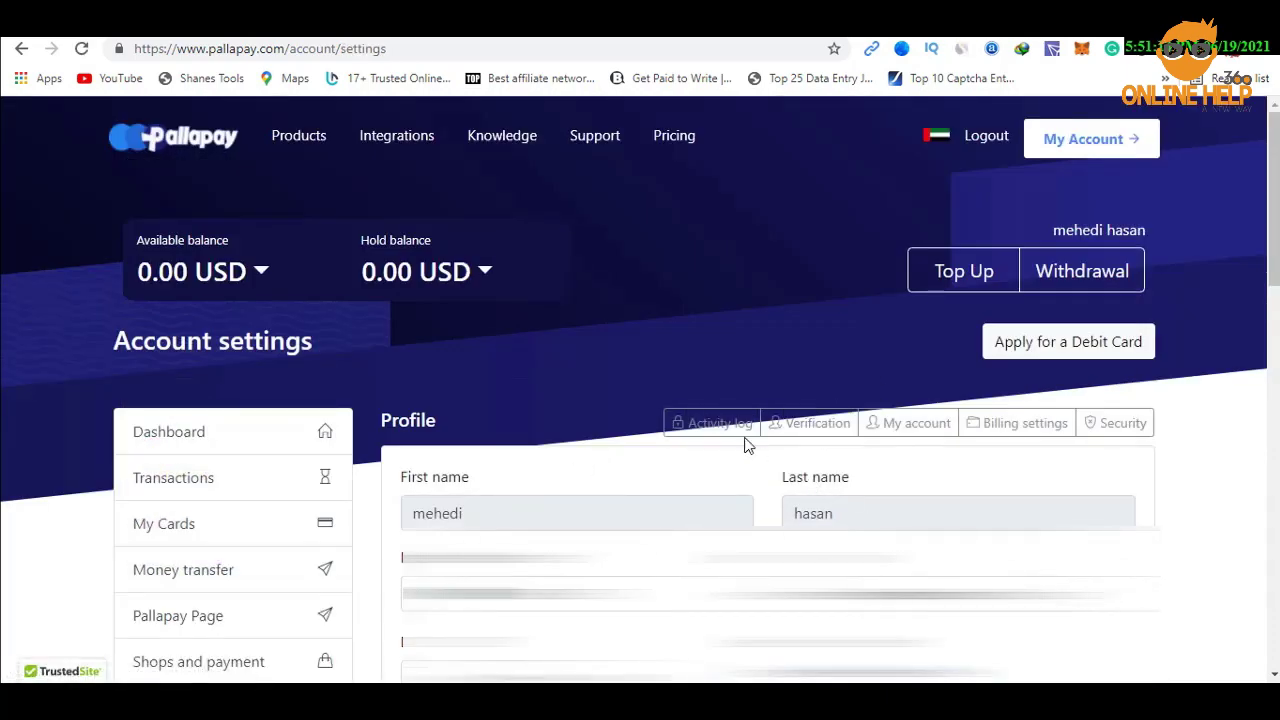
click(791, 423)
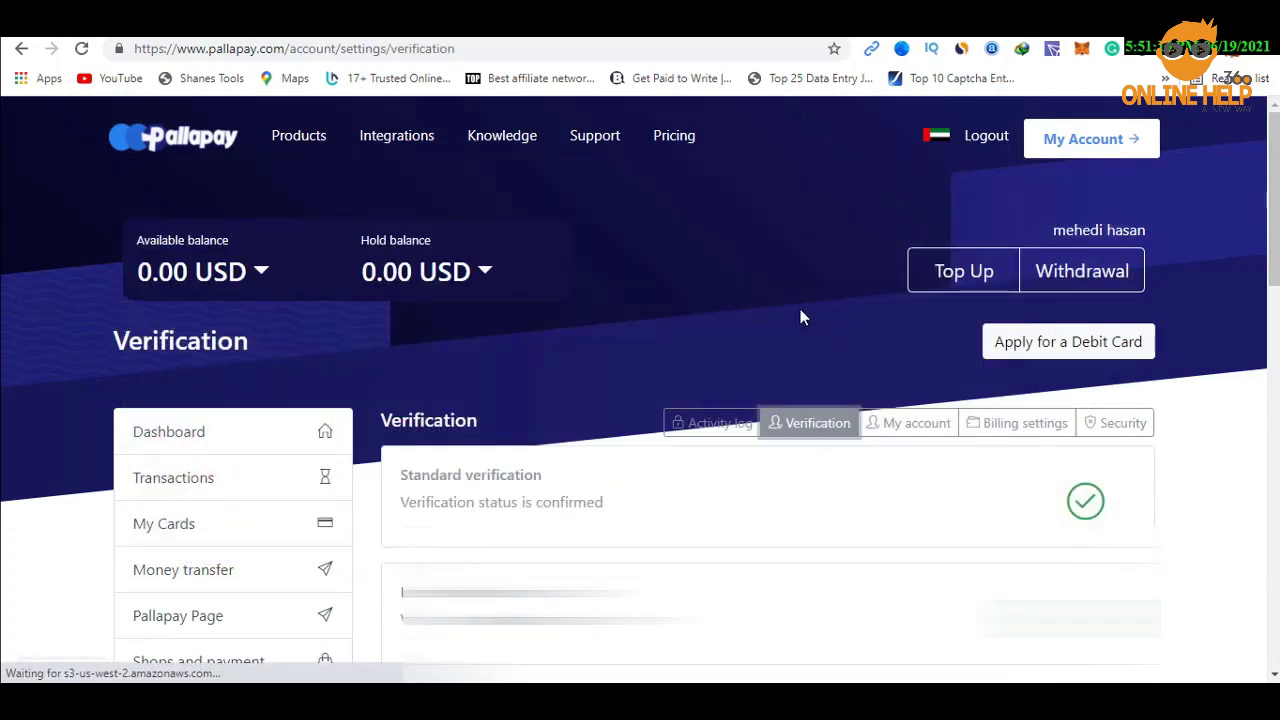
scroll(823, 275, down, 1)
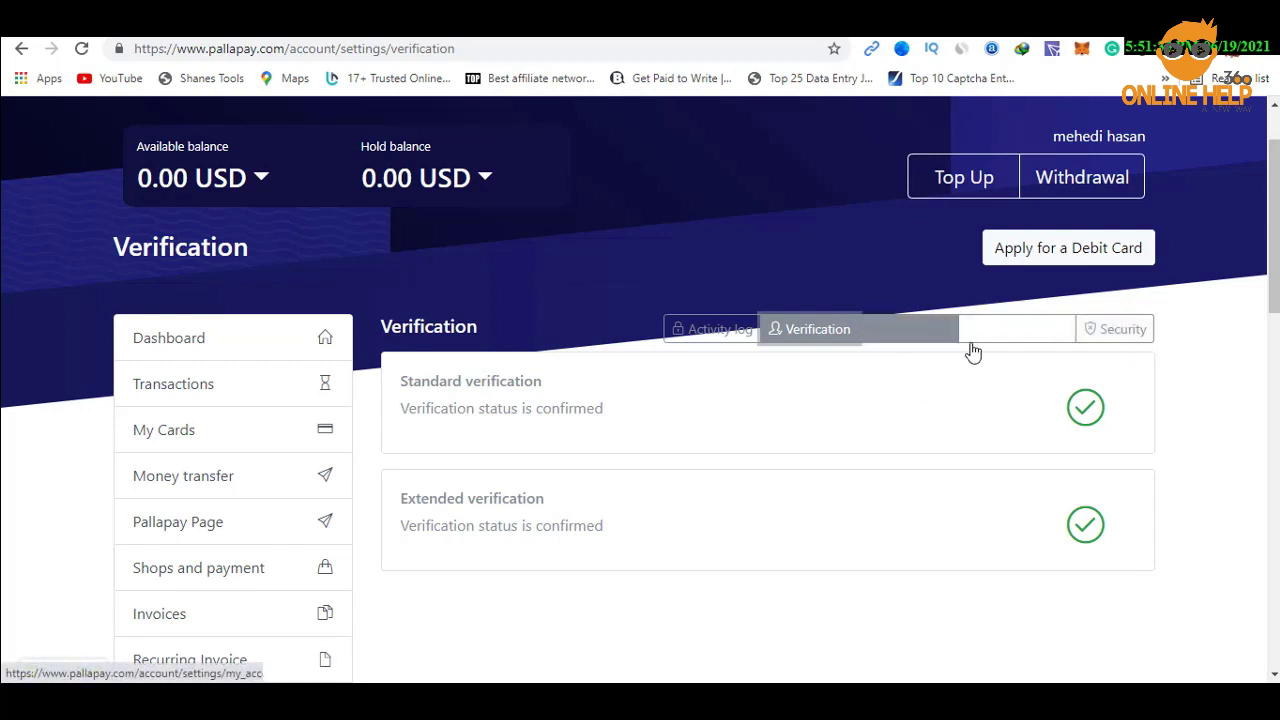
scroll(372, 480, down, 3)
scroll(300, 440, down, 2)
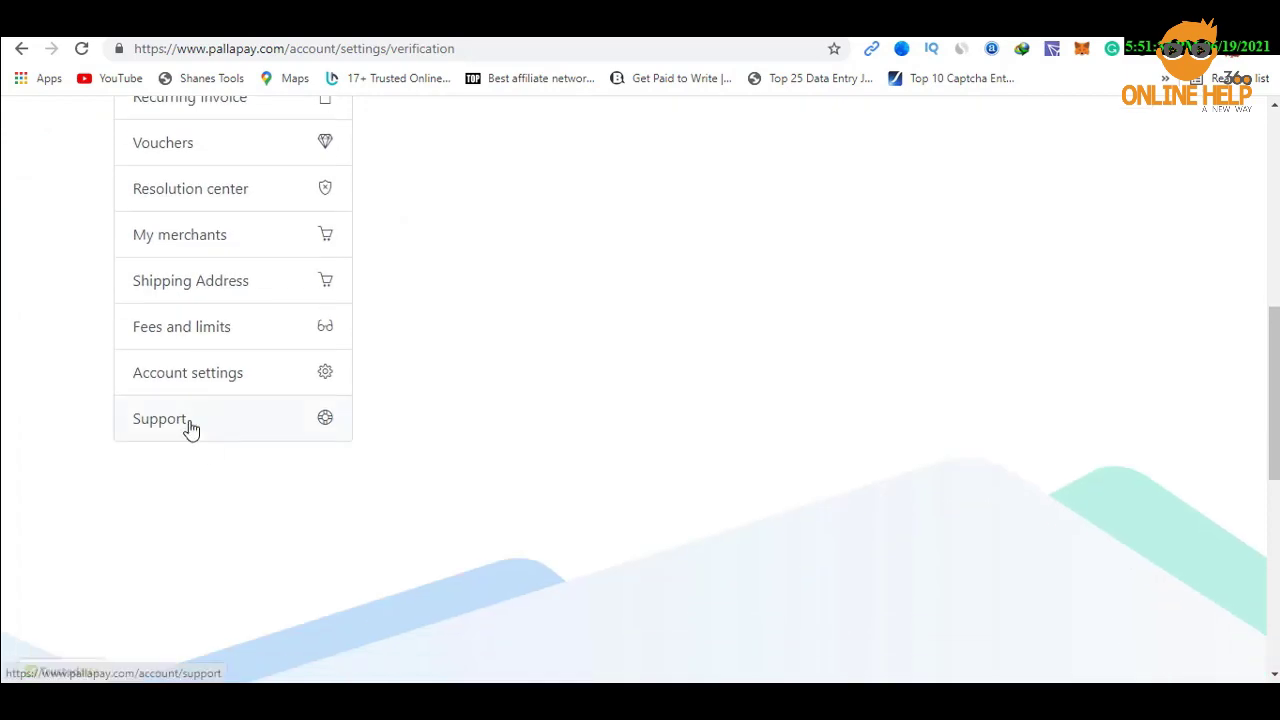
View the account's support tickets and open the form for a new ticket.
click(163, 429)
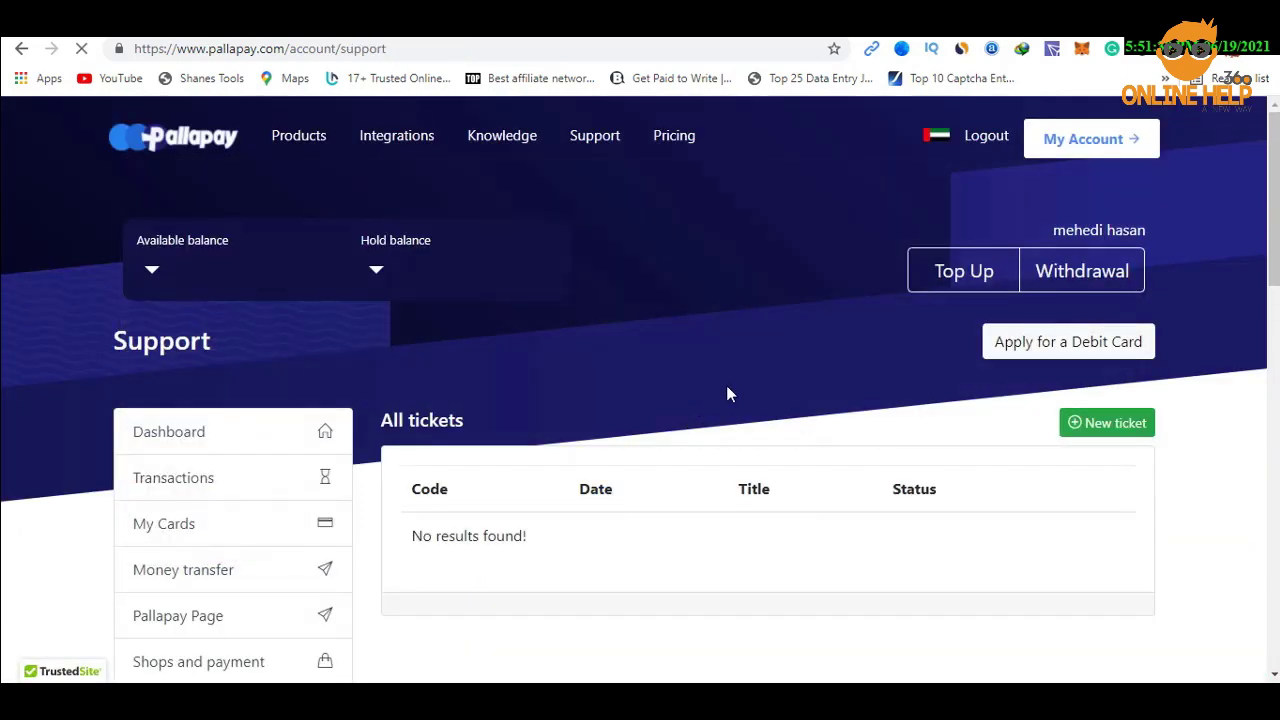
scroll(700, 430, down, 2)
click(1120, 240)
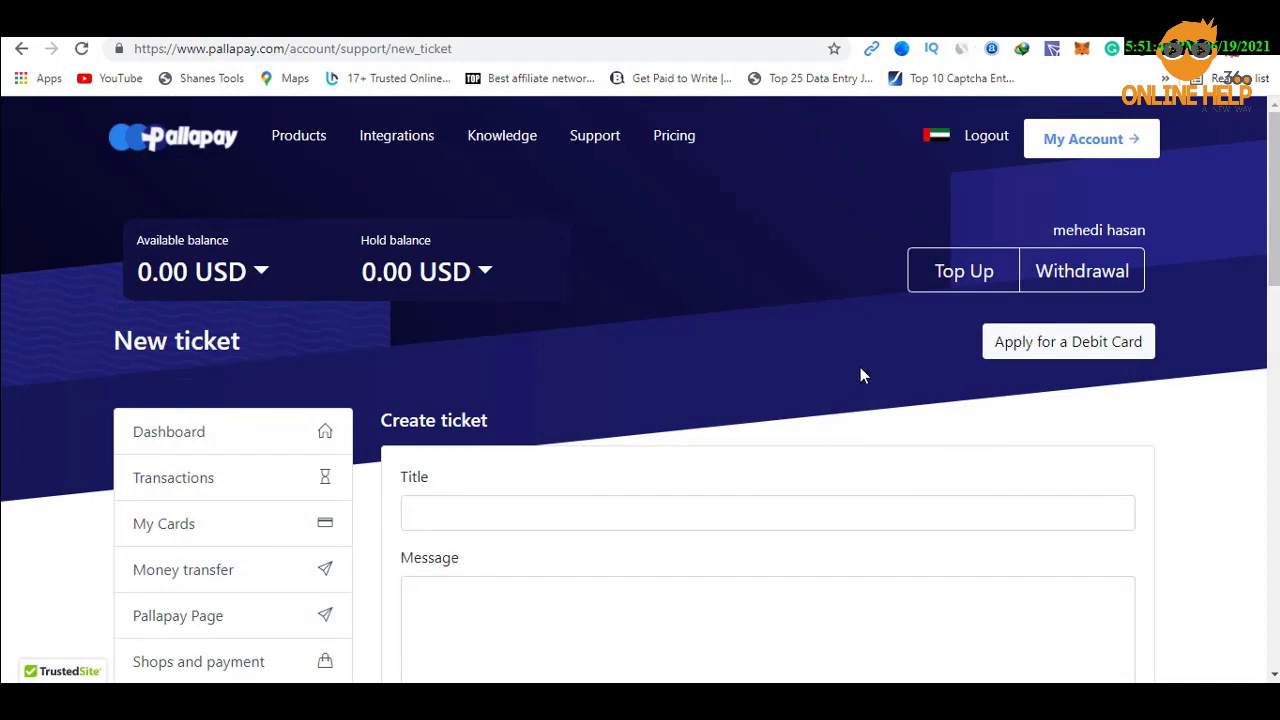
Open the Top Up page and examine the available deposit methods and their fees.
click(964, 272)
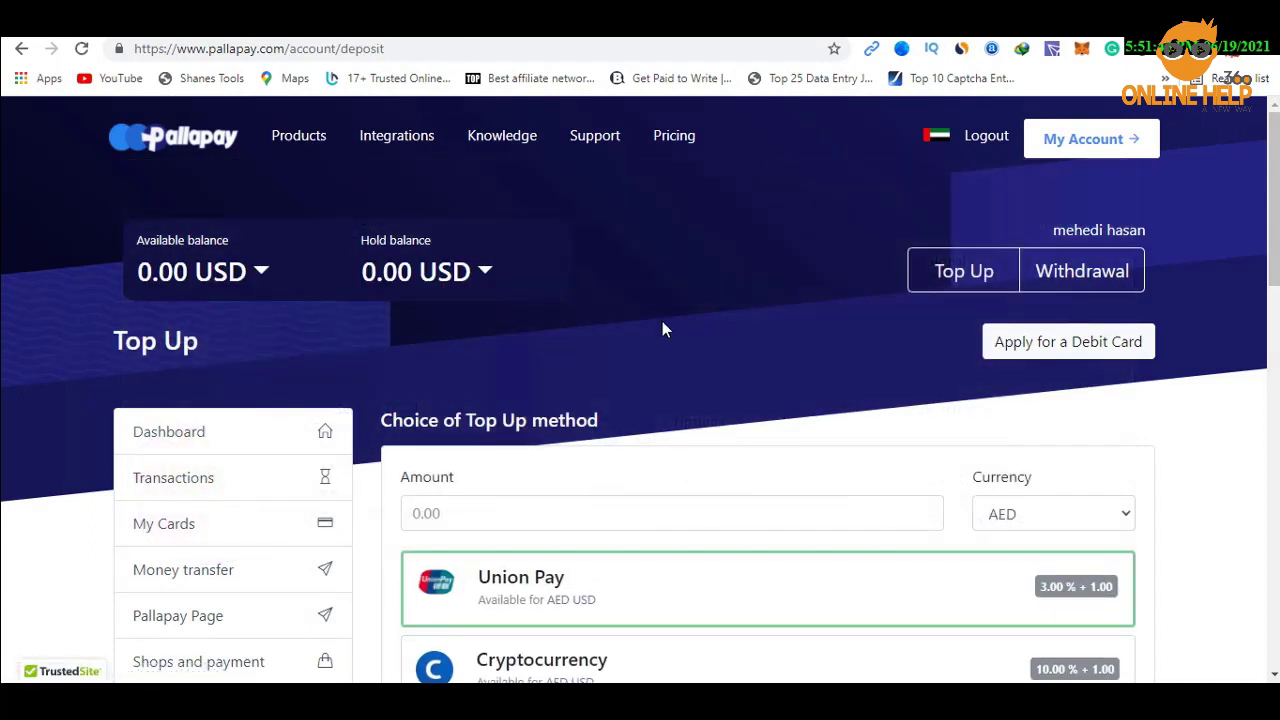
scroll(662, 325, down, 2)
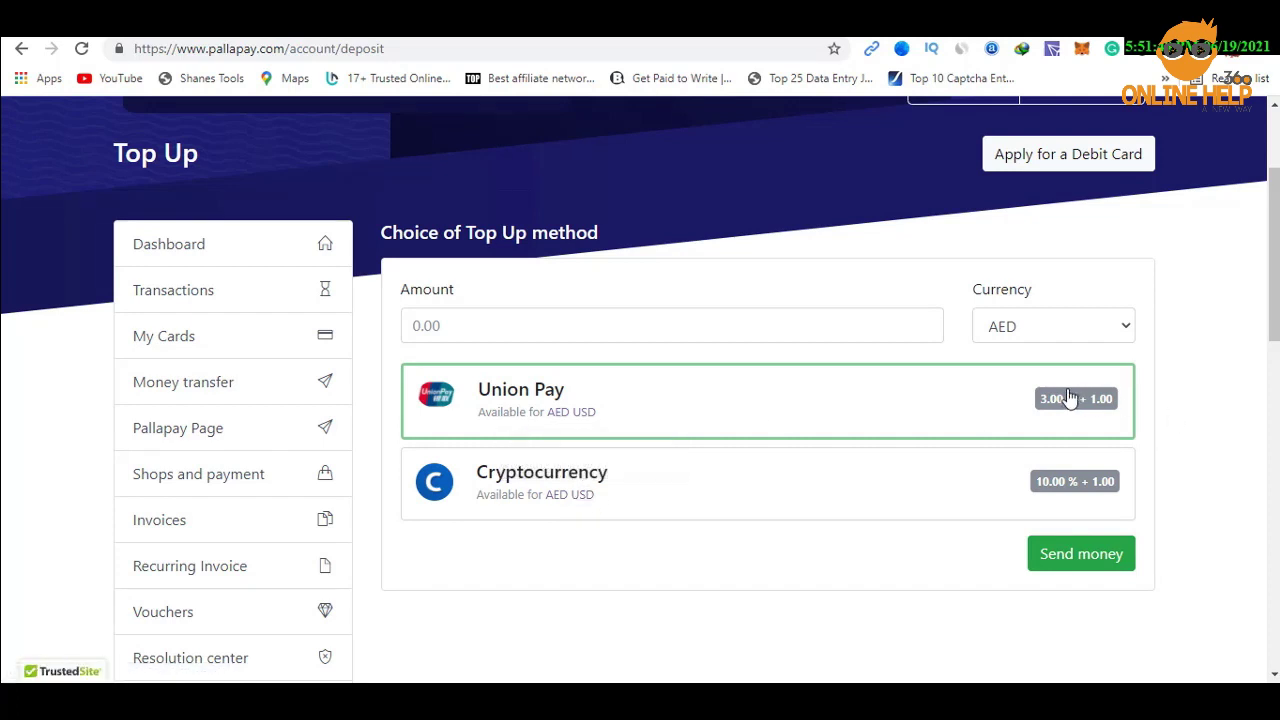
Try to apply for a debit card from the Top Up page and check the application requirement.
scroll(980, 455, up, 2)
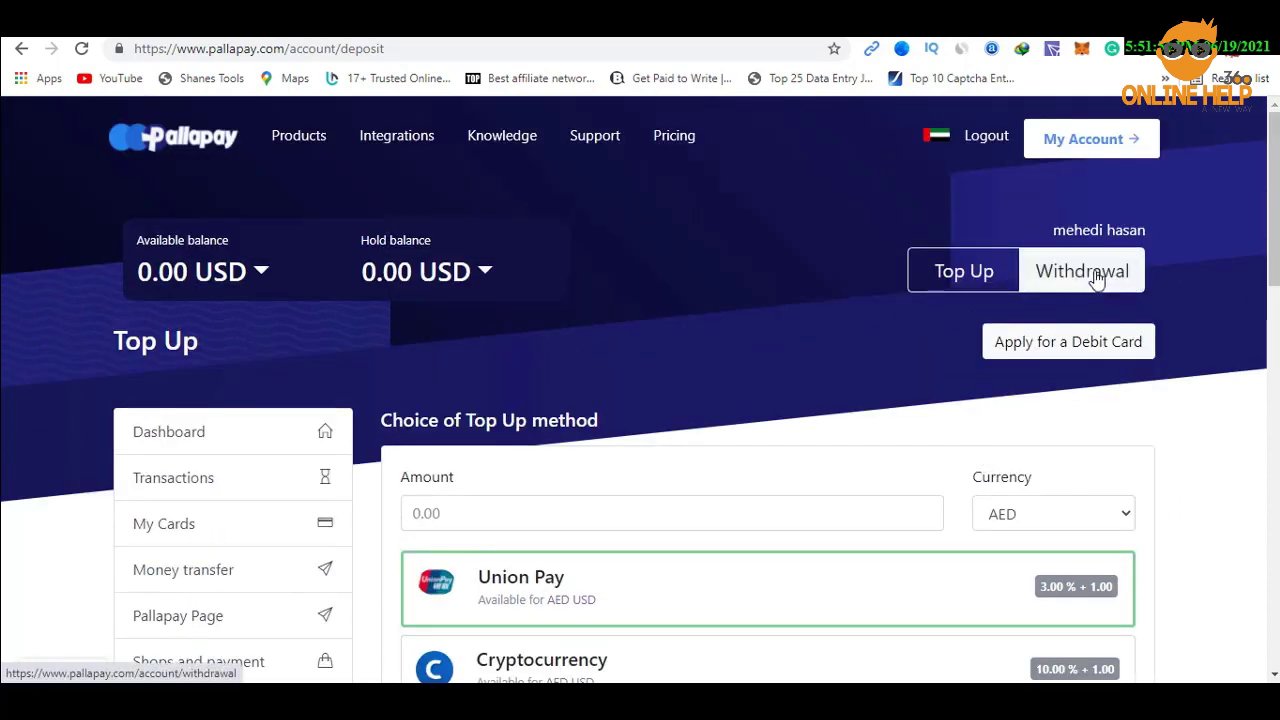
click(1126, 346)
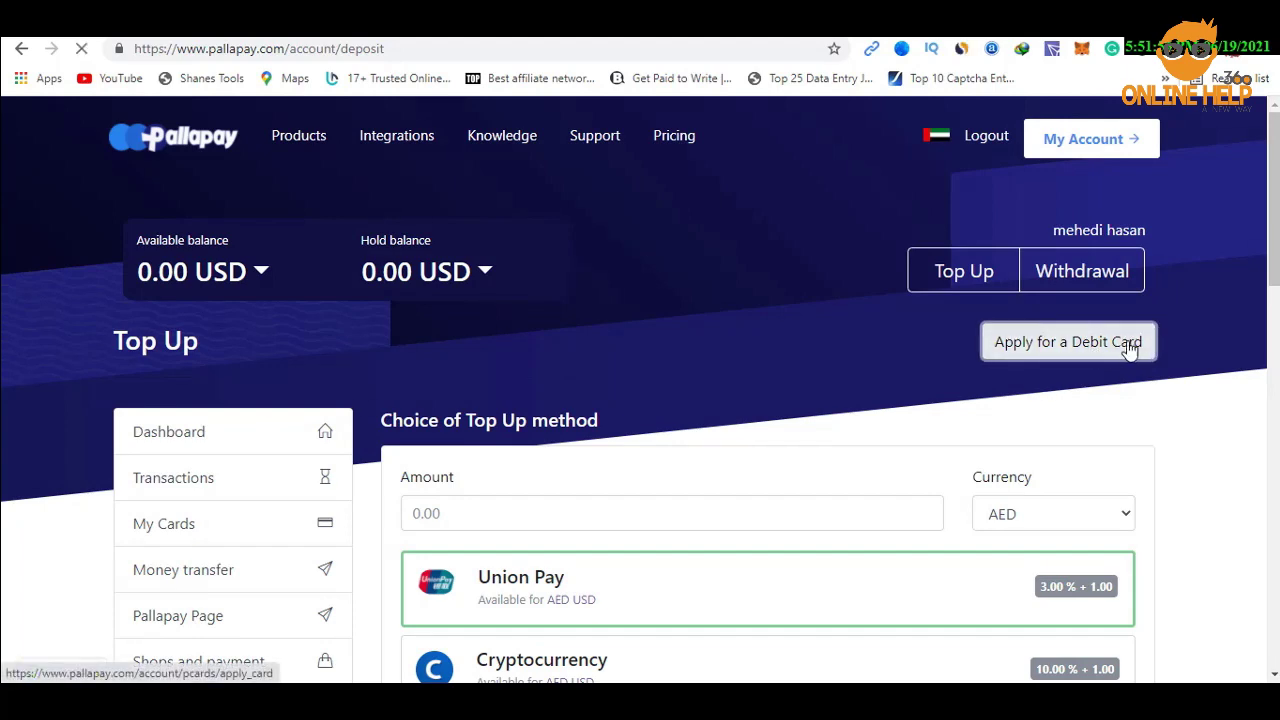
scroll(900, 280, down, 1)
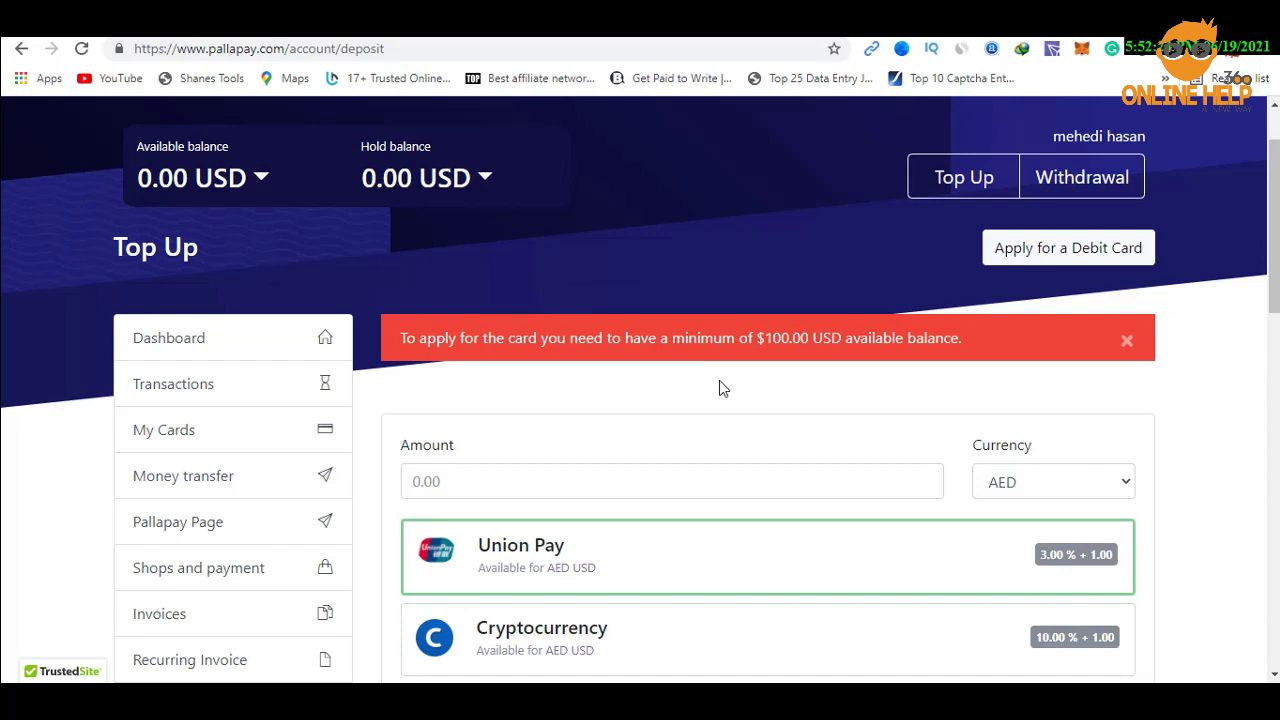
Open the Integrations page and examine its e-commerce plugins, ways of receiving payments, popular deposit methods and POST form documentation.
scroll(719, 388, up, 1)
mouse_move(388, 137)
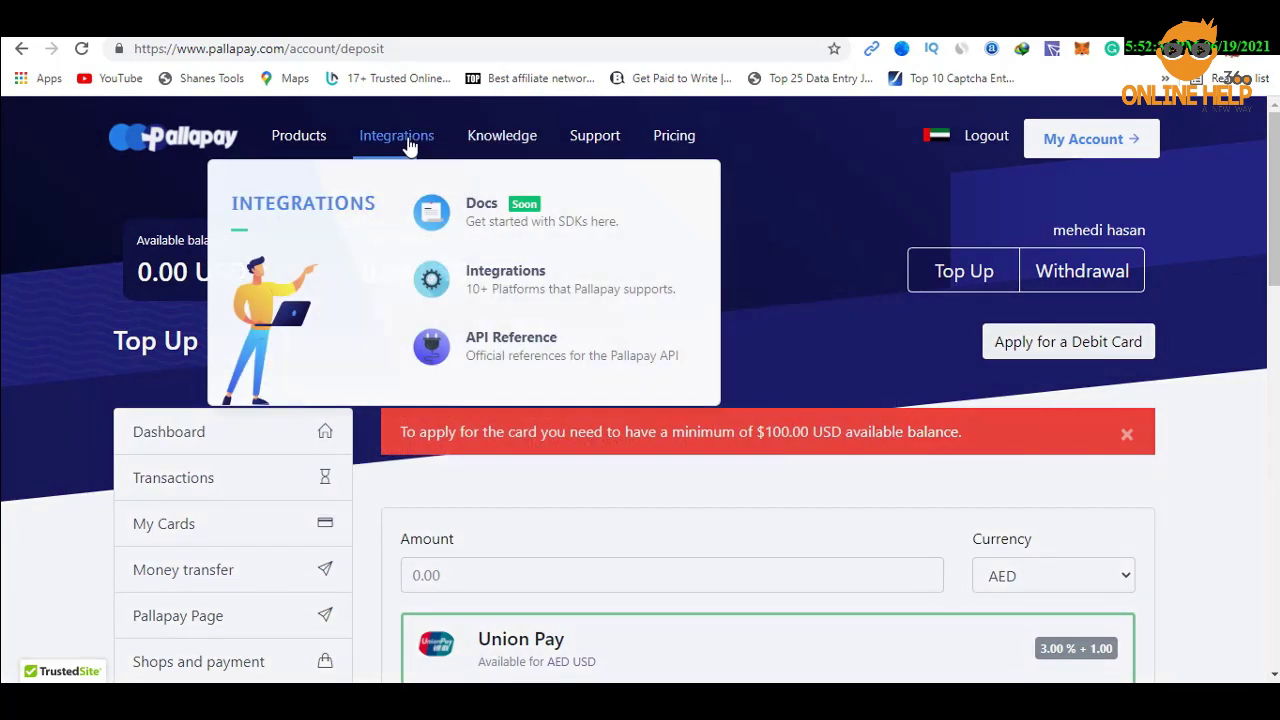
click(708, 270)
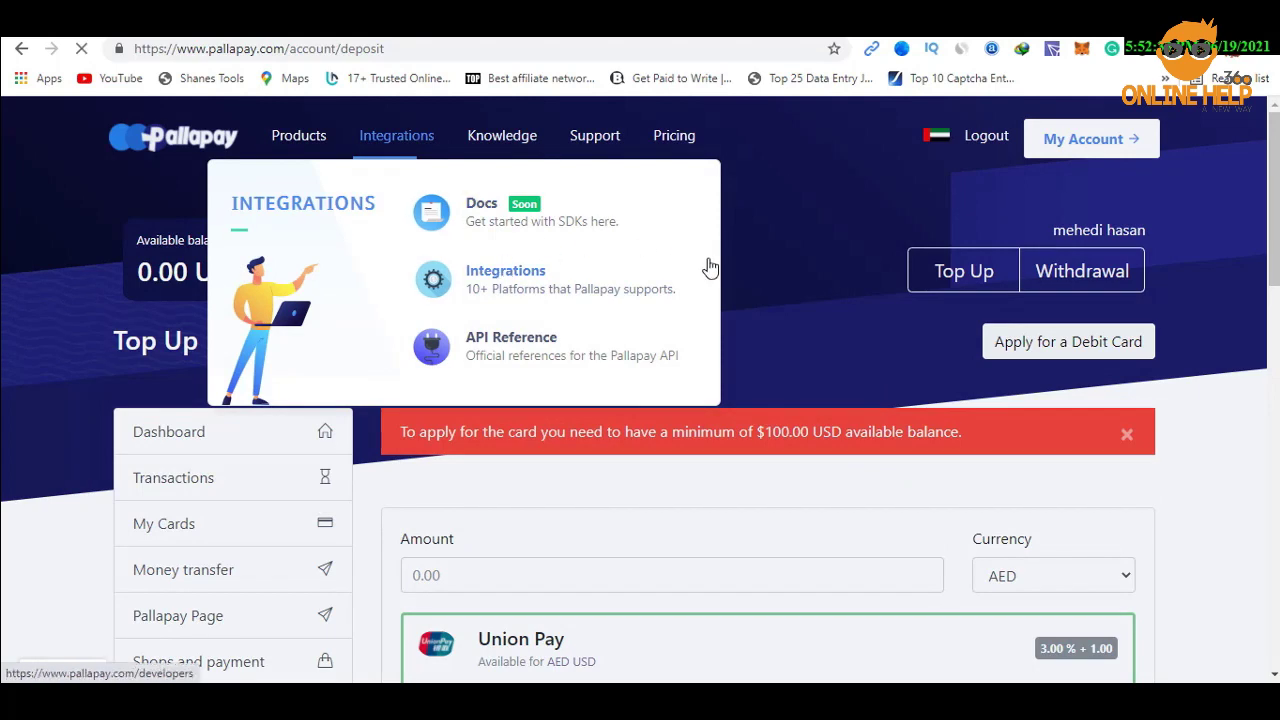
scroll(680, 300, down, 4)
scroll(714, 323, up, 3)
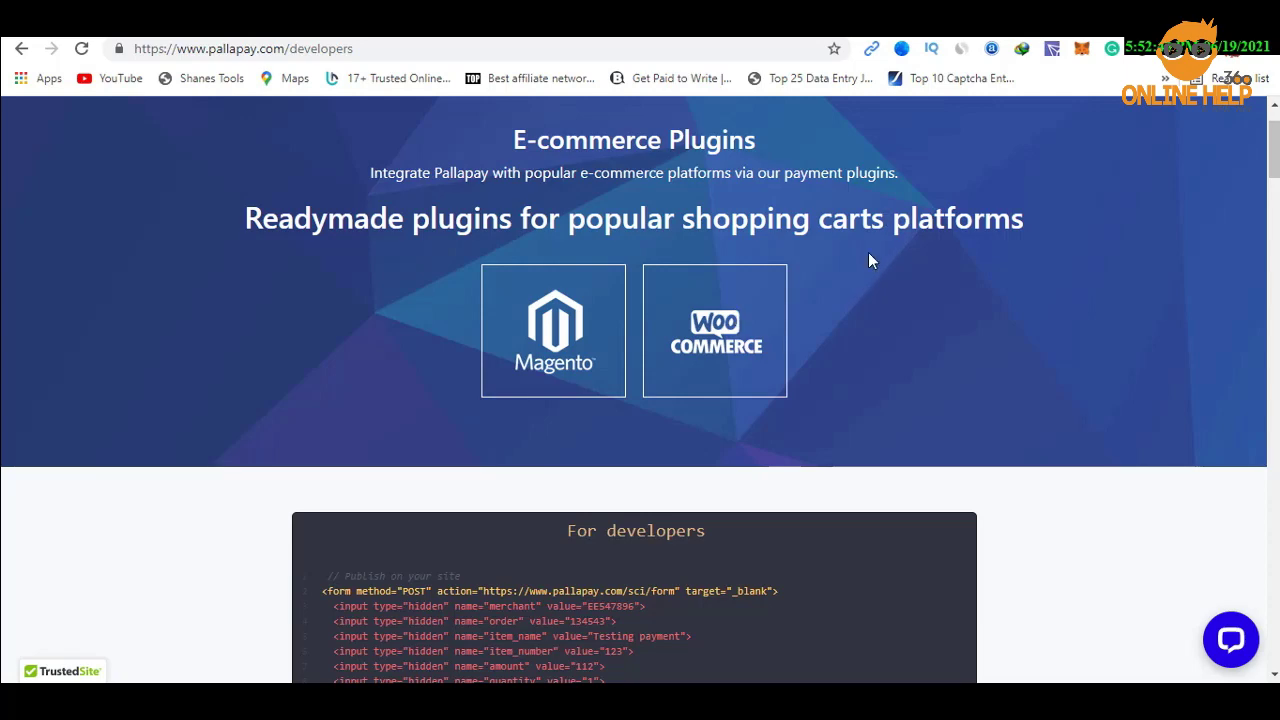
scroll(868, 260, down, 10)
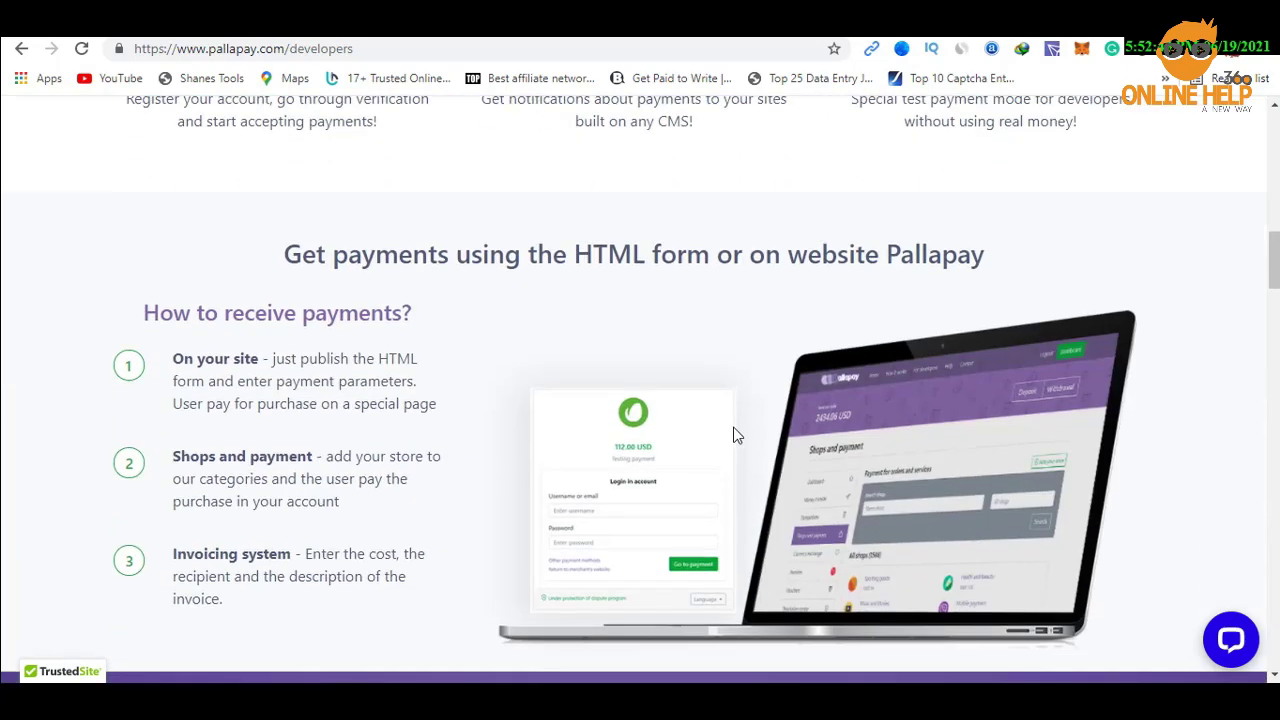
scroll(337, 422, down, 4)
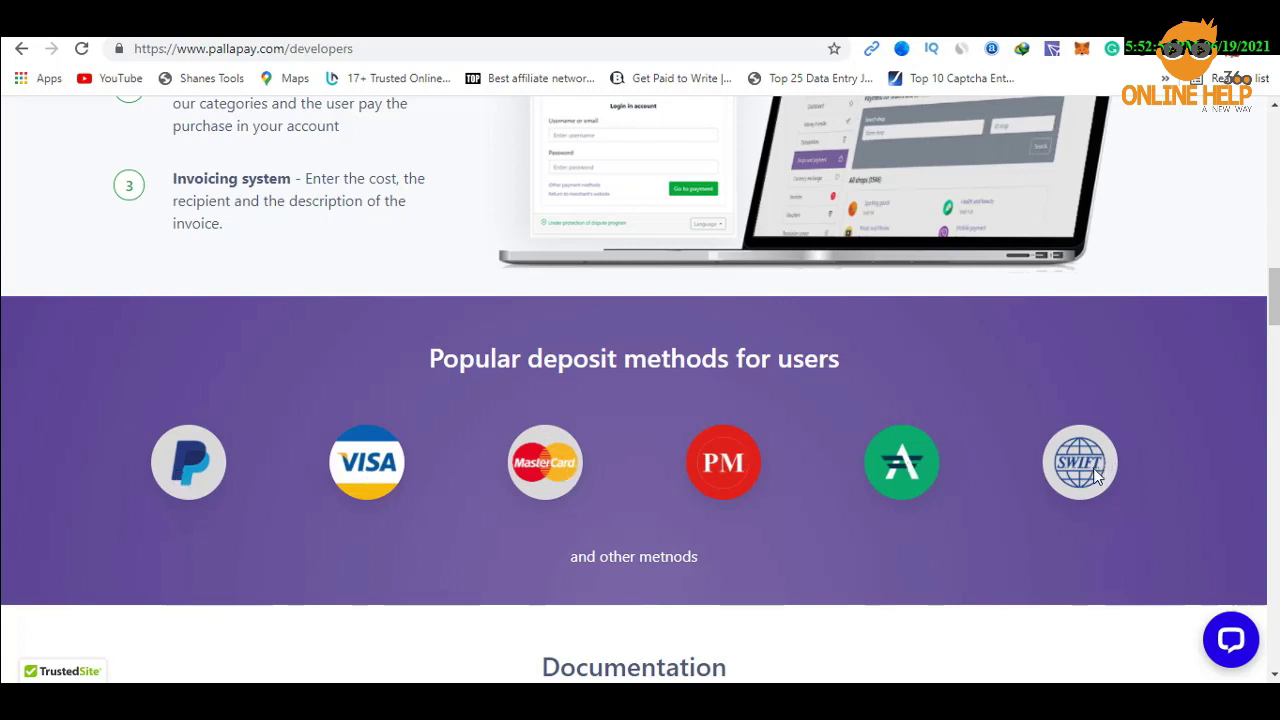
scroll(882, 445, down, 1)
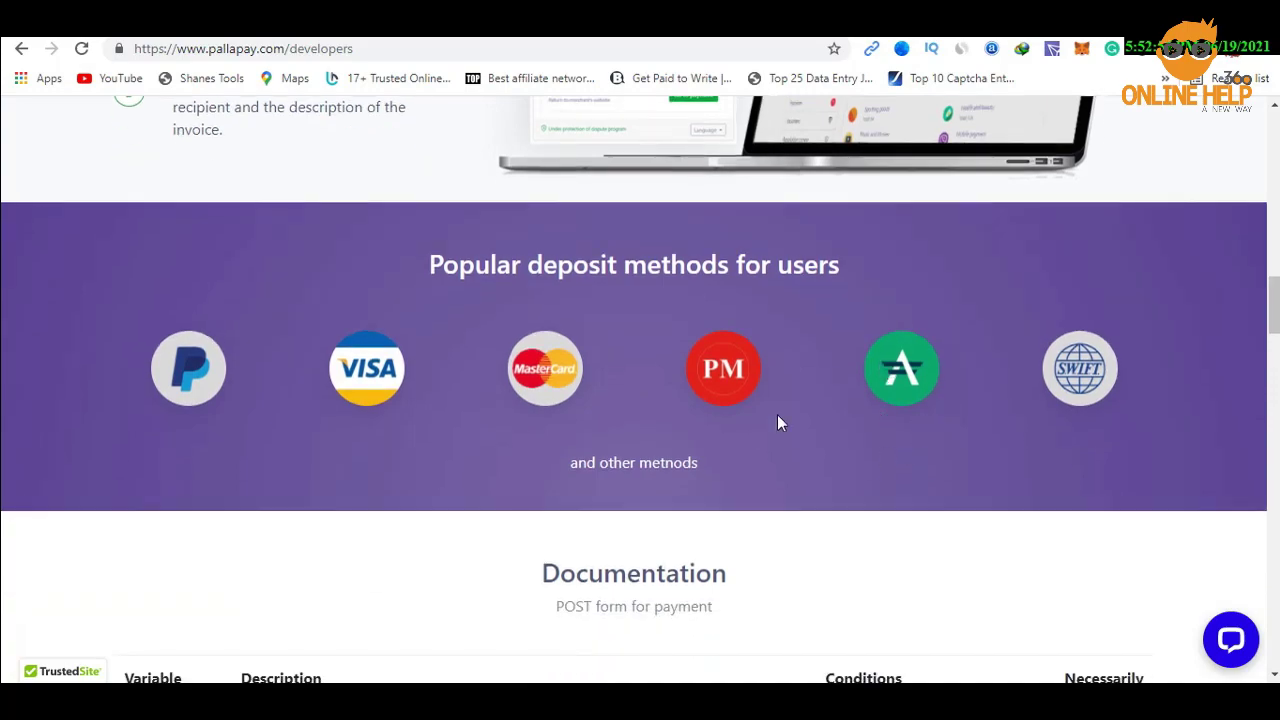
scroll(777, 417, down, 10)
scroll(750, 509, up, 10)
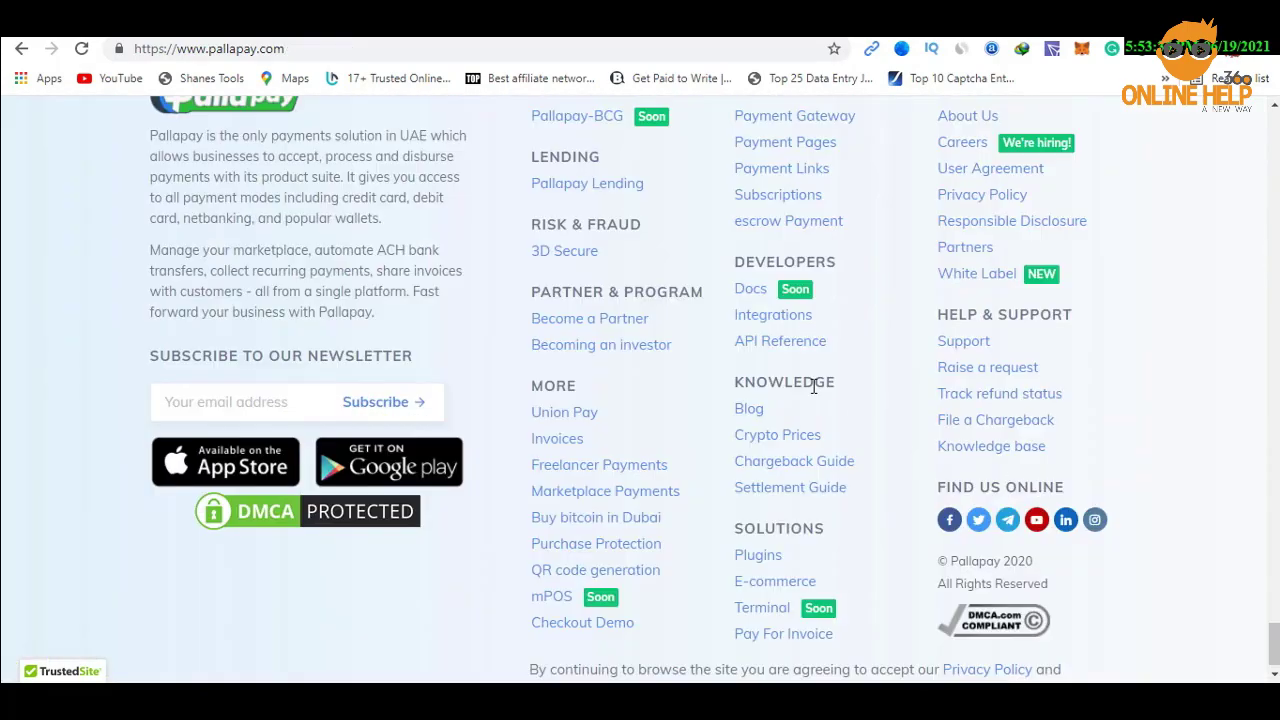
Review the Pallapay home page, from the footer's service, developer and support links to the product cards and the introduction.
scroll(625, 356, down, 1)
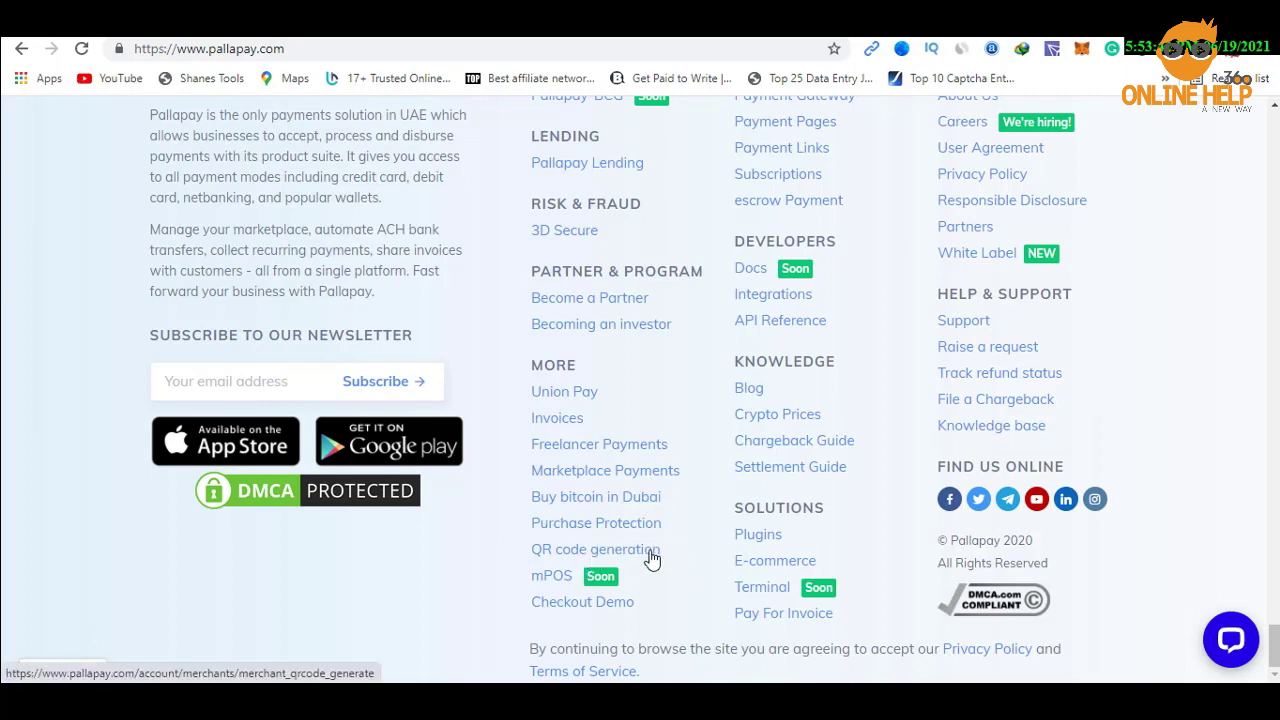
scroll(654, 554, up, 2)
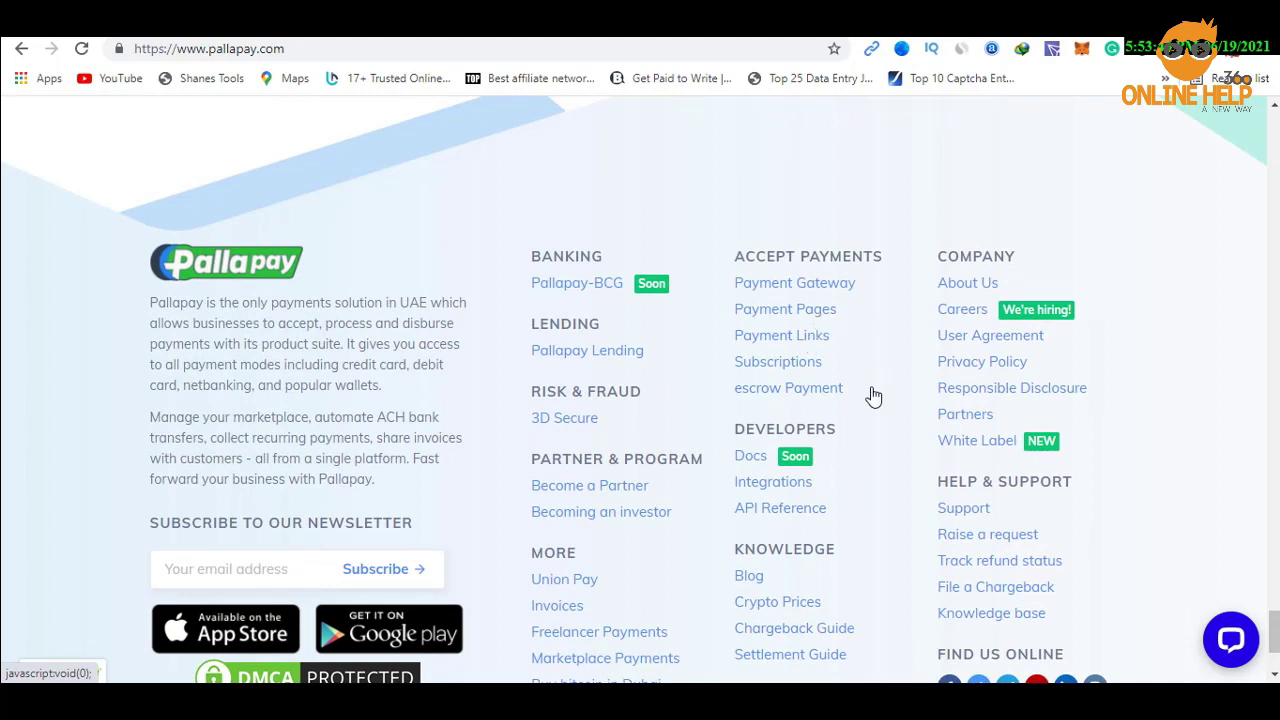
scroll(864, 412, down, 1)
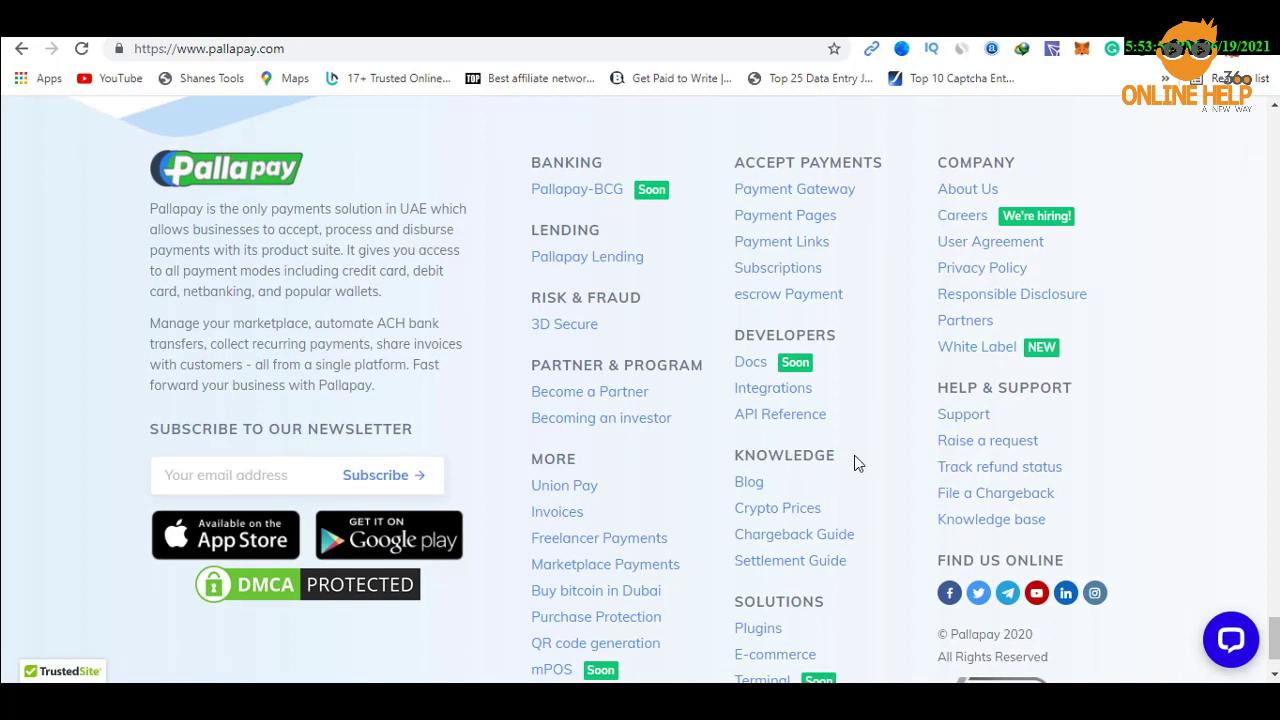
scroll(854, 455, down, 1)
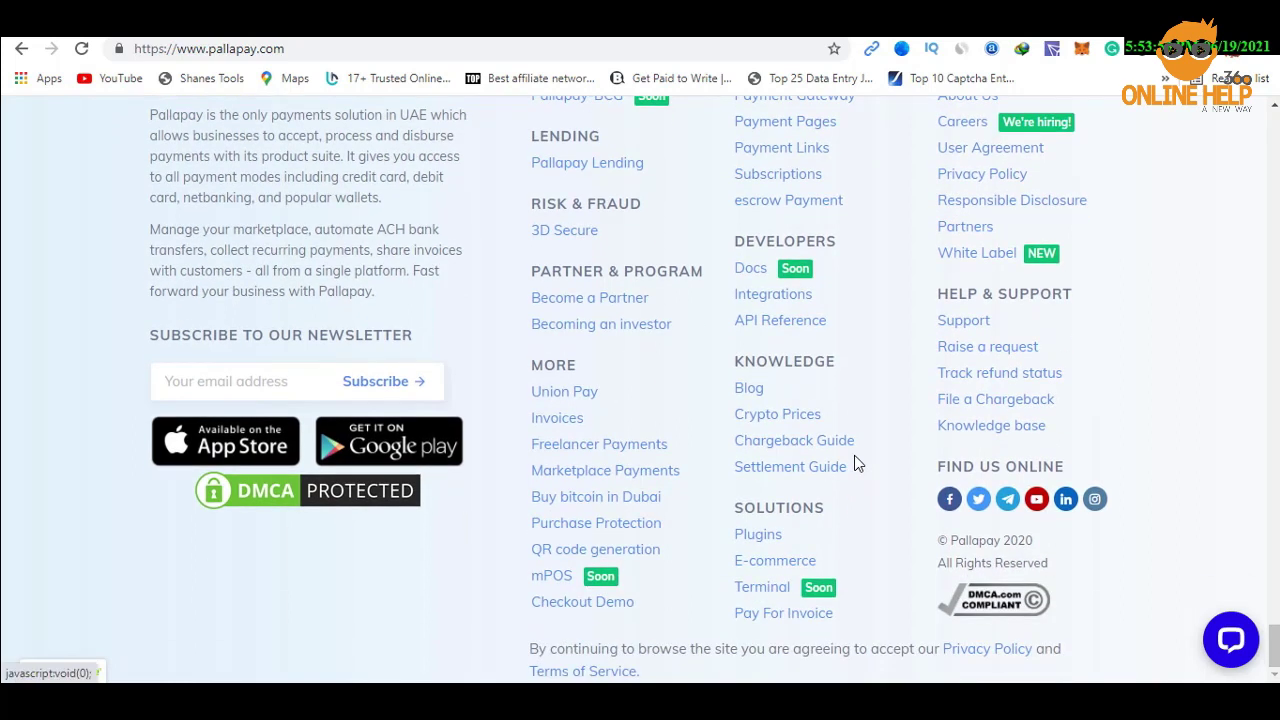
scroll(854, 463, up, 20)
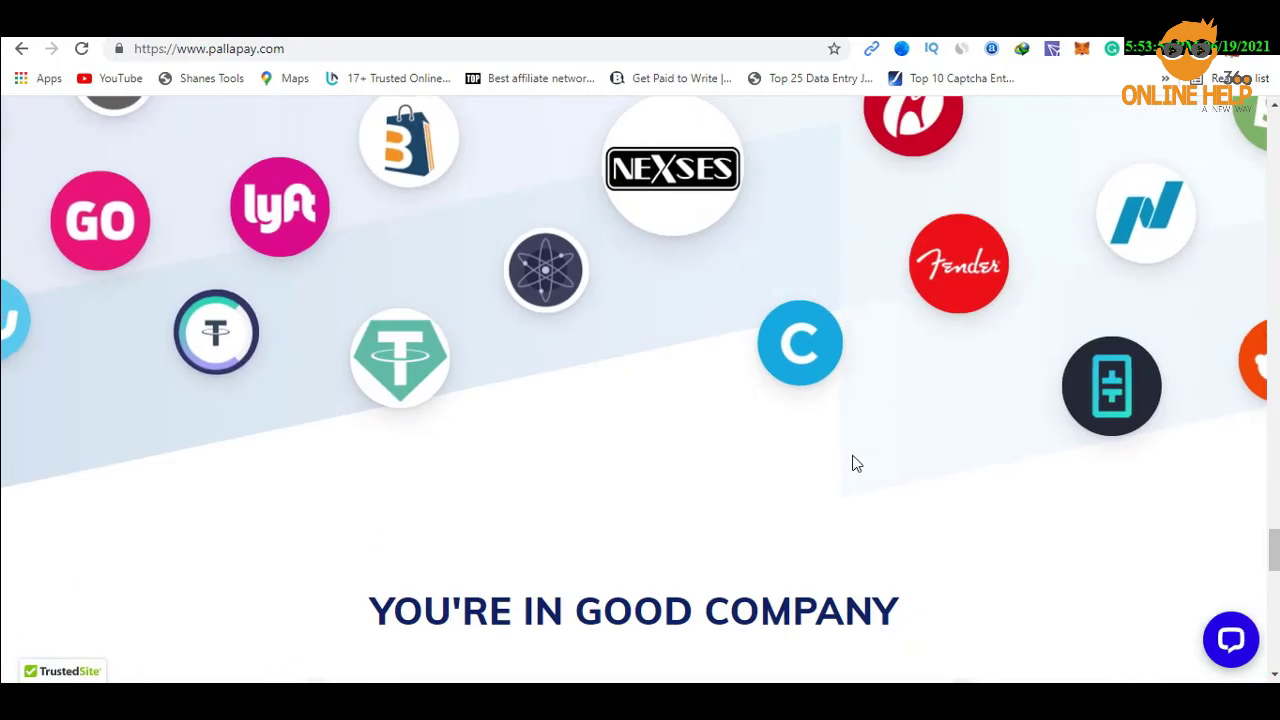
scroll(854, 463, up, 10)
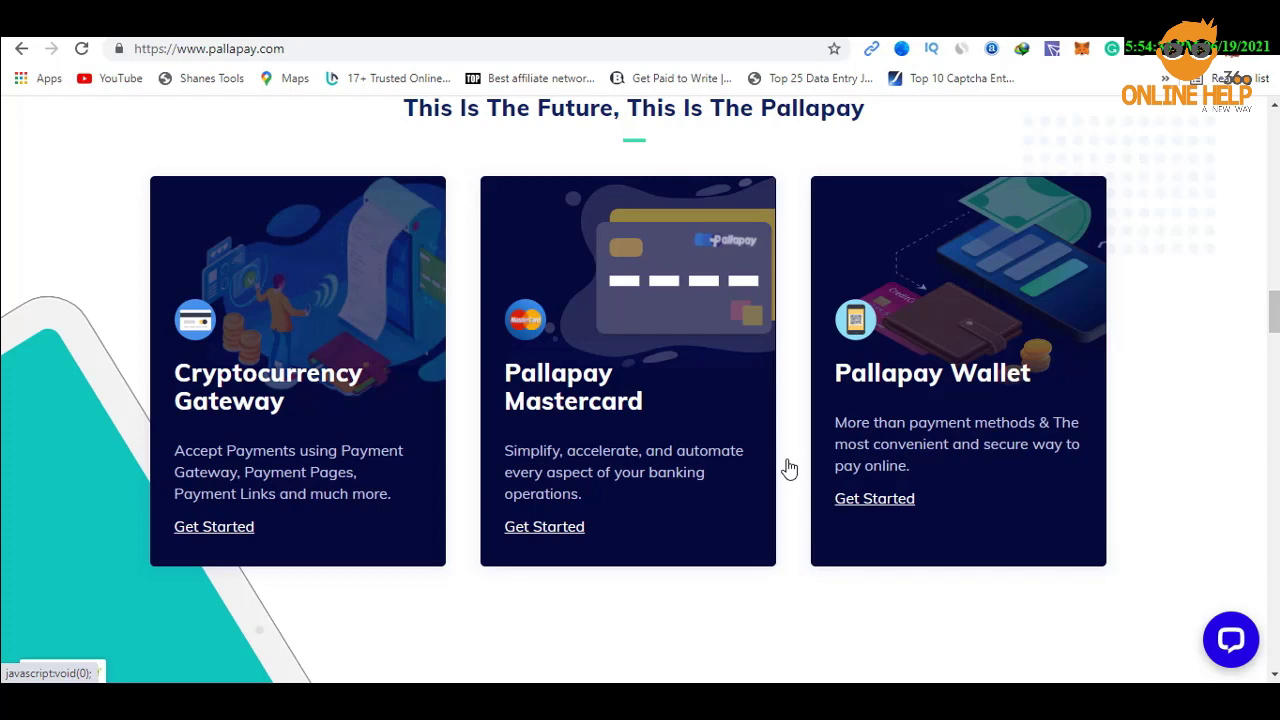
scroll(789, 468, up, 5)
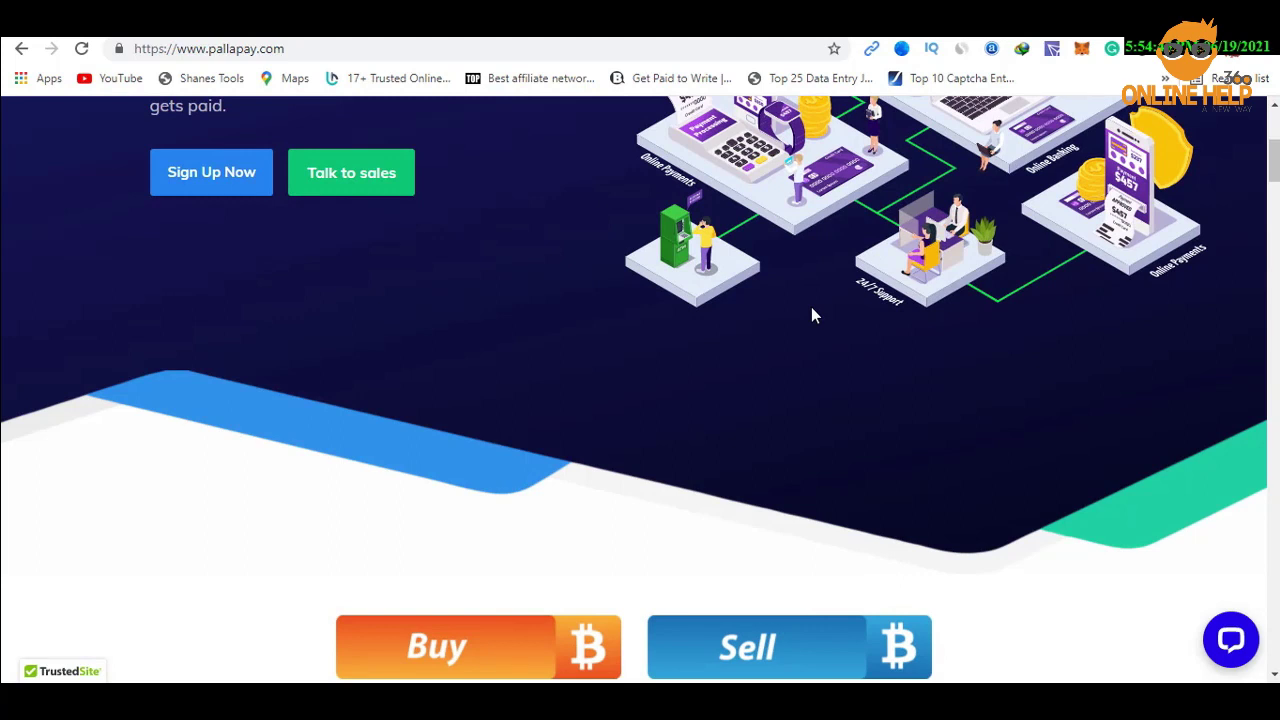